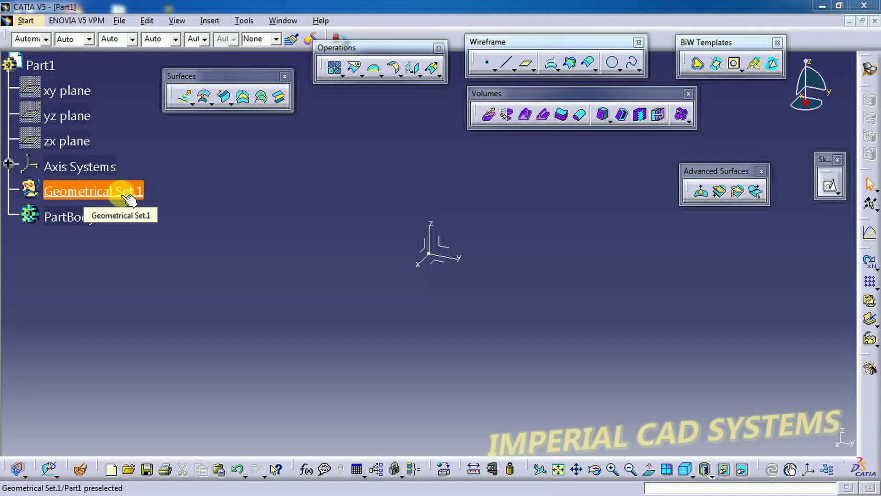
- Insert an ordered geometrical set with Part1 as its father, creating Ordered Geometrical Set.4
left_click(297, 200)
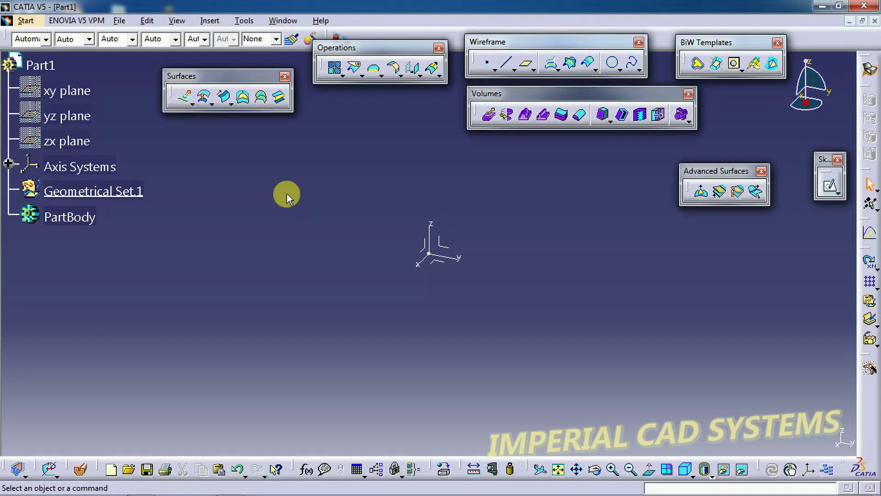
left_click(208, 21)
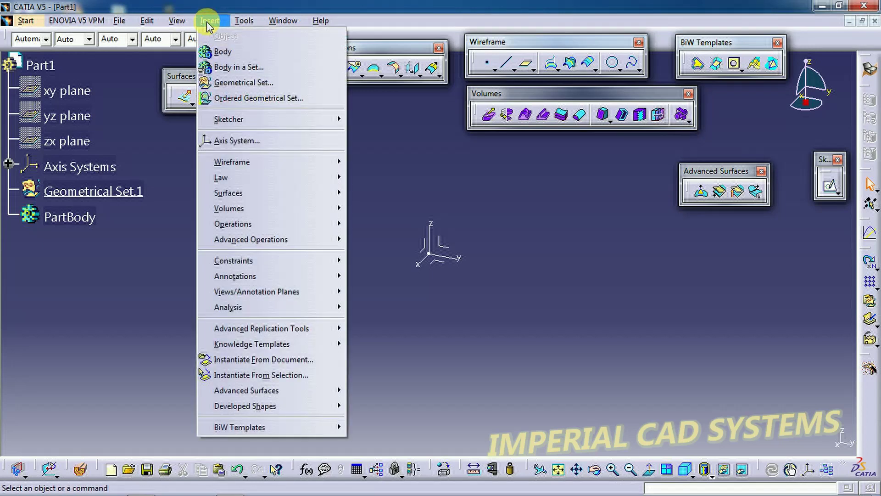
left_click(232, 98)
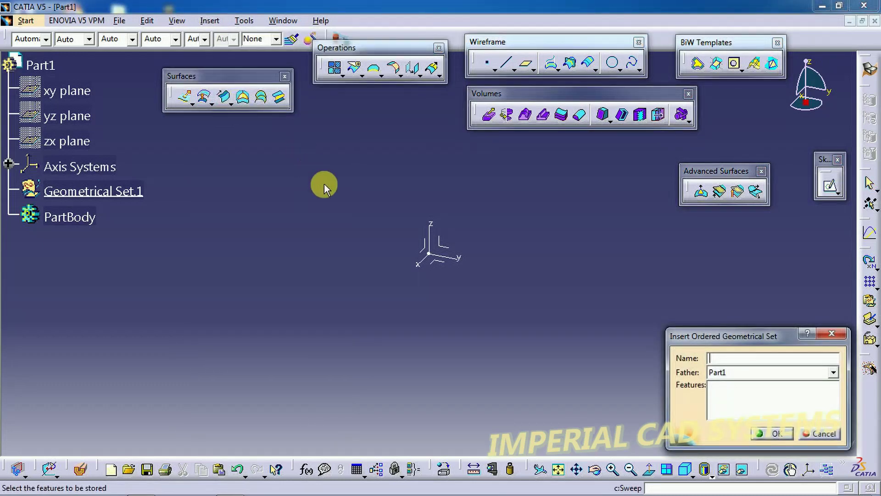
left_click(746, 371)
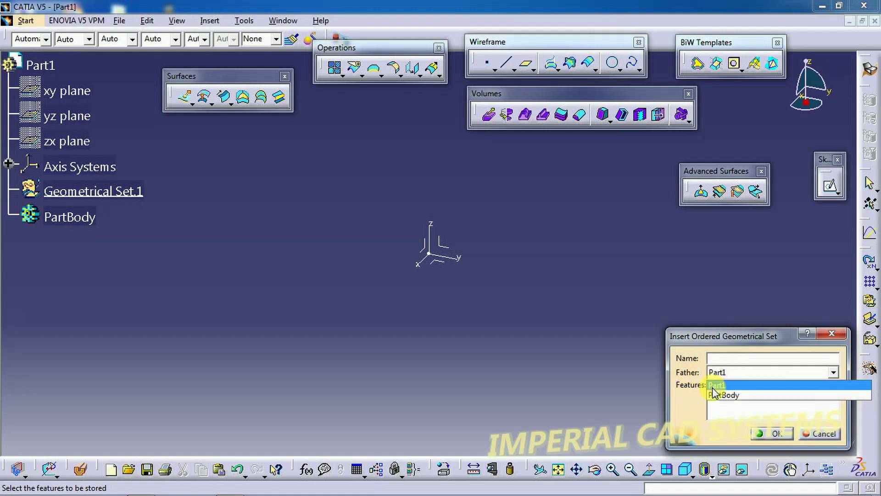
left_click(713, 388)
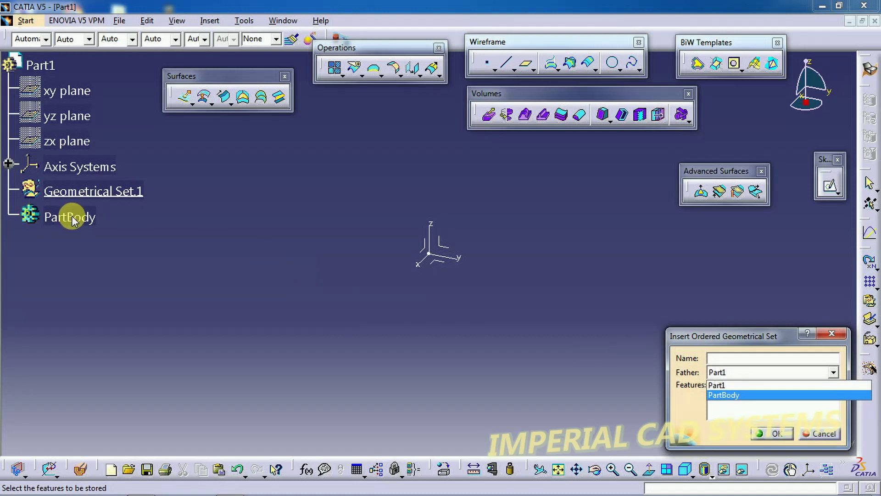
left_click(729, 385)
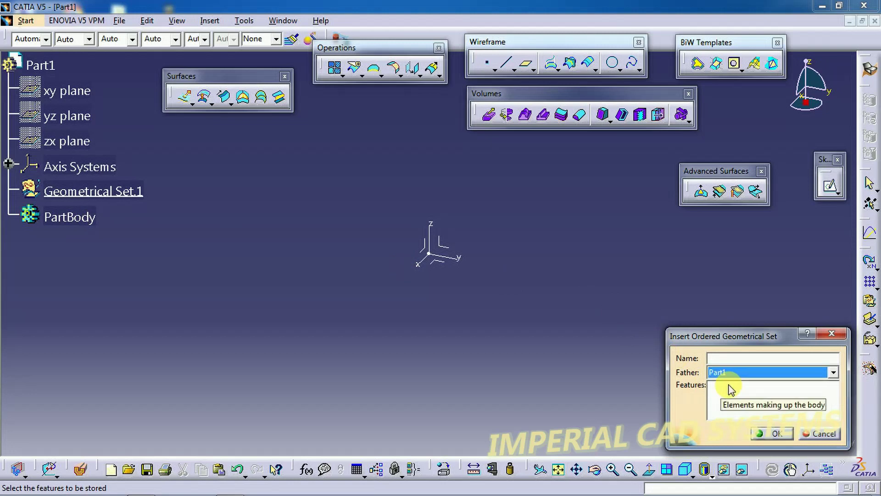
left_click(780, 434)
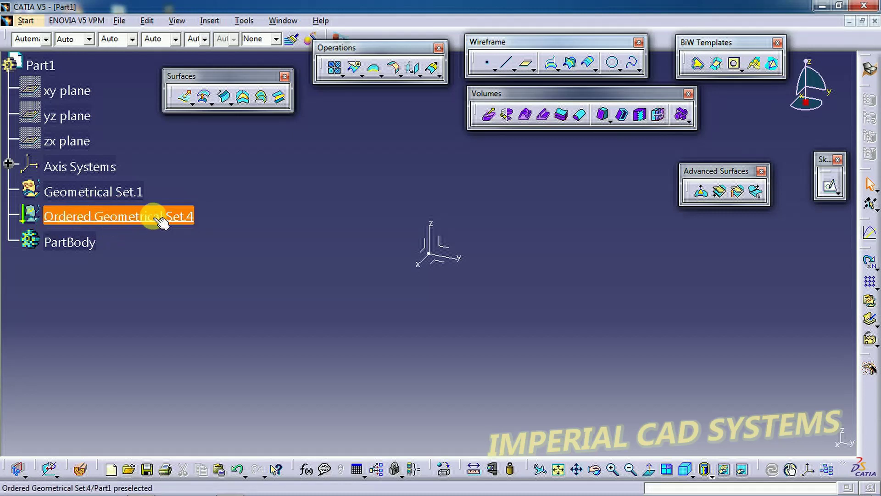
- Define Geometrical Set.1 as the in-work object, replacing Ordered Geometrical Set.4
right_click(110, 195)
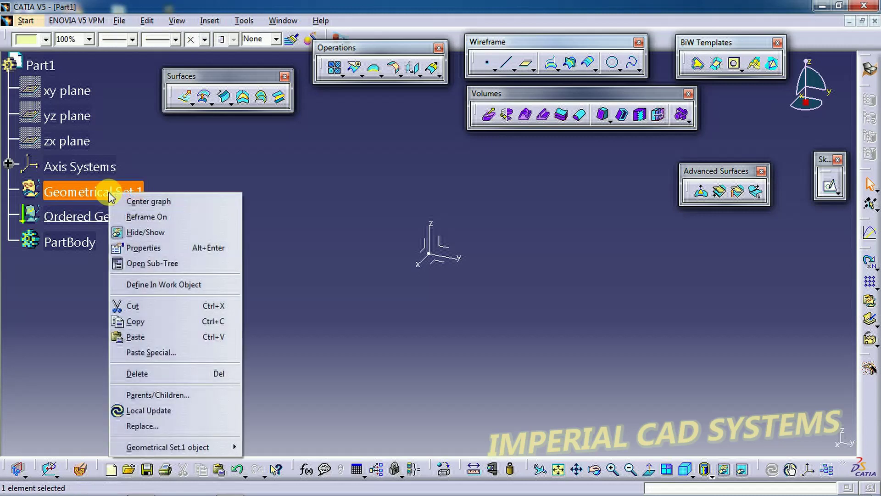
left_click(87, 213)
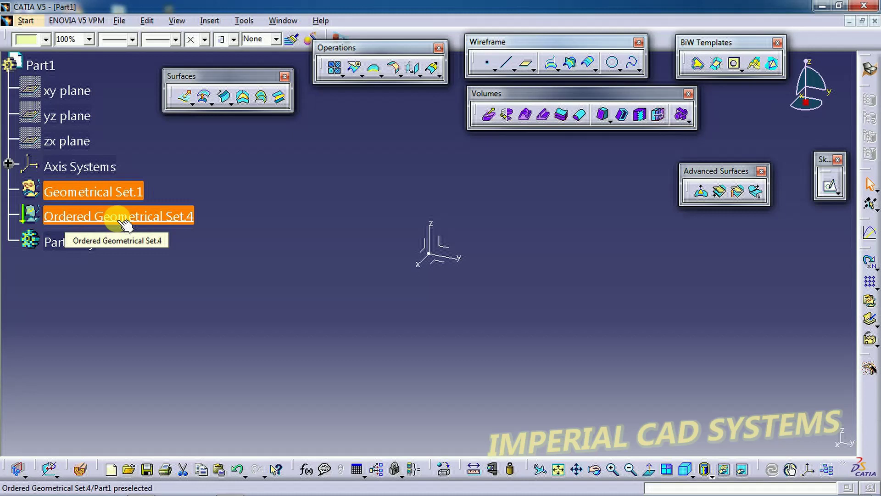
middle_click_drag(362, 289, 300, 342)
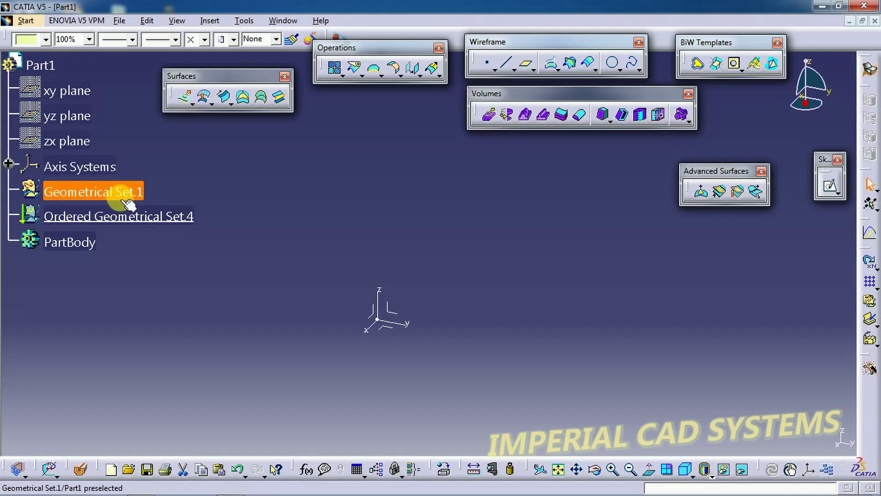
left_click(94, 219, "ctrl")
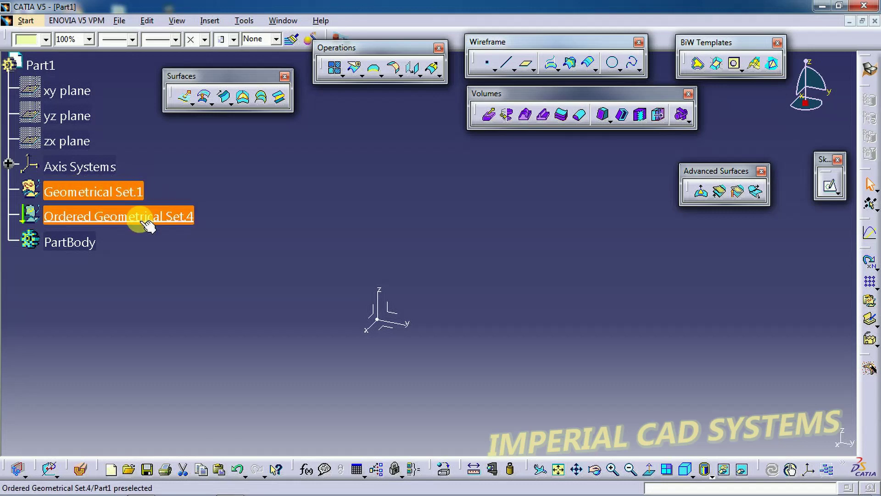
right_click(106, 192)
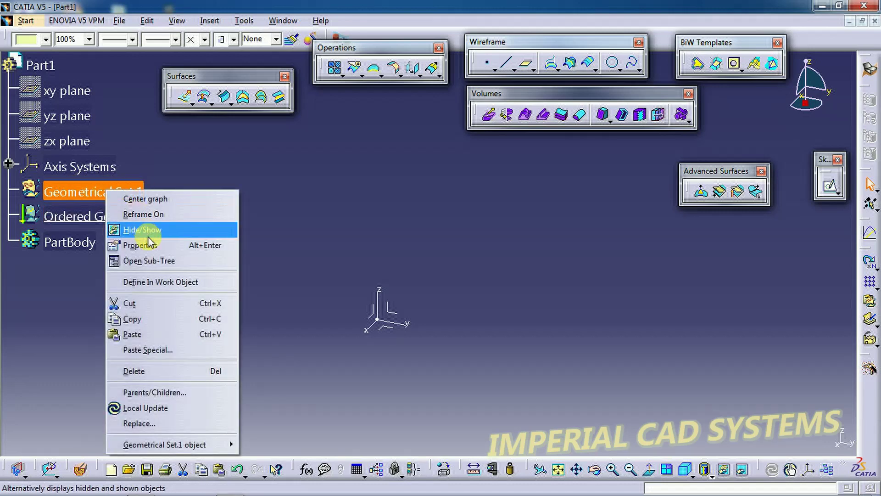
left_click(153, 282)
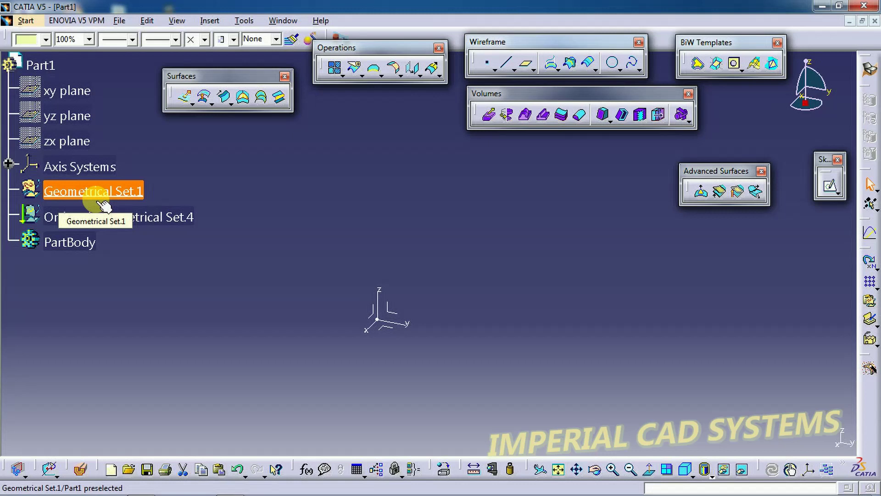
middle_click_drag(315, 326, 418, 308)
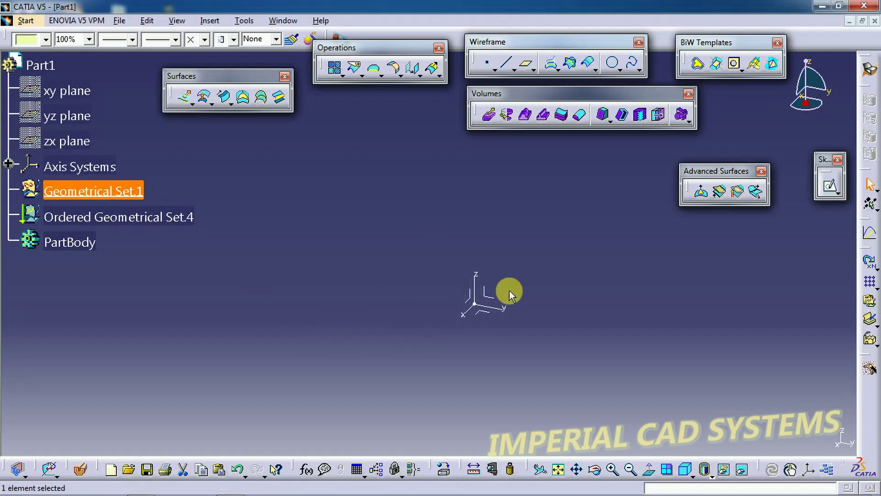
left_click(485, 299)
- Sketch a five-point S-shaped spline on the axis system as Sketch.1 and exit to 3D
left_click(825, 190)
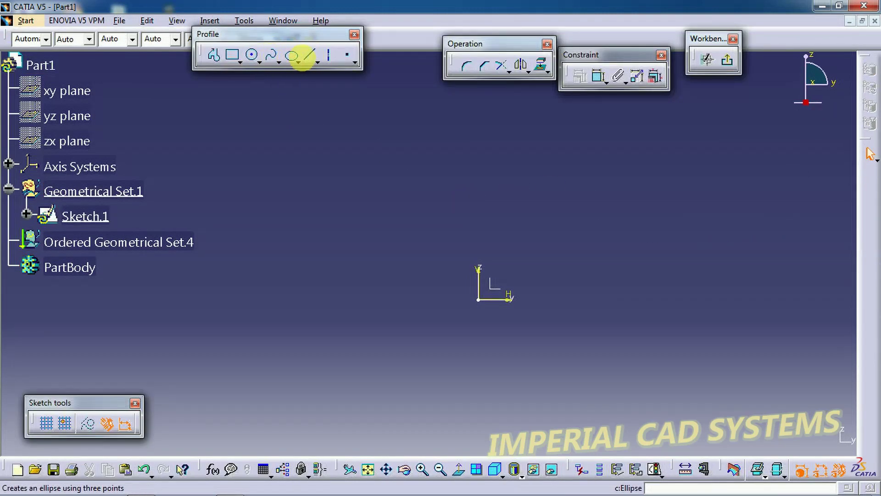
left_click(311, 55)
left_click(369, 183)
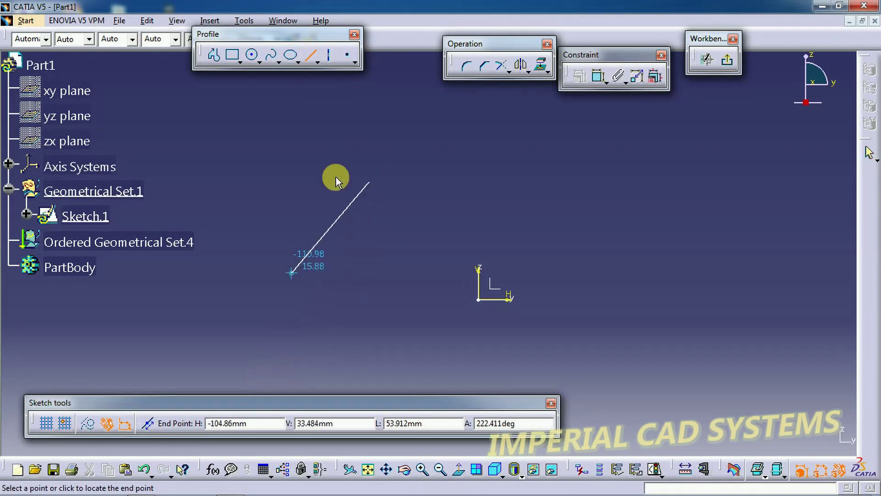
left_click(271, 56)
left_click(365, 158)
left_click(365, 215)
left_click(348, 260)
left_click(293, 321)
left_click(275, 380)
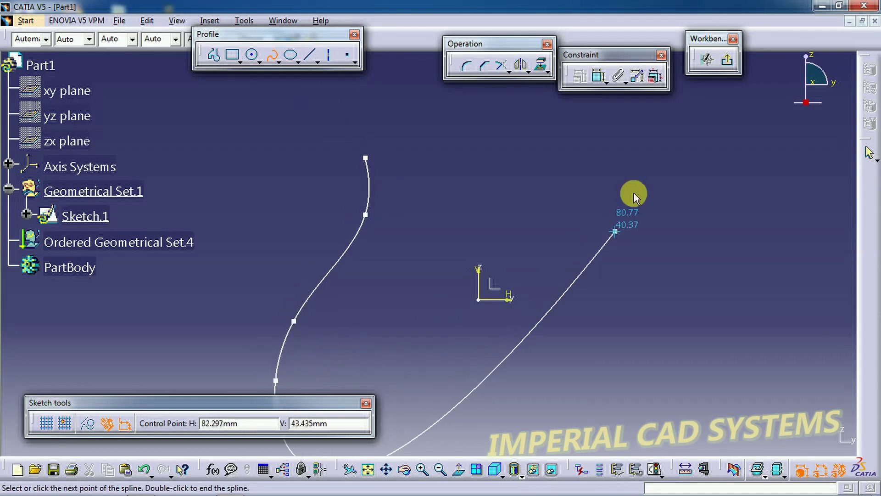
left_click(727, 60)
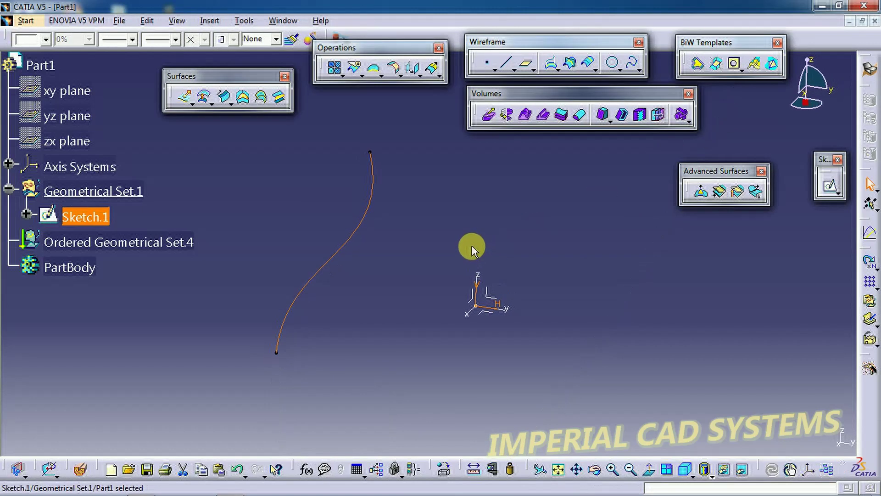
left_click(497, 294)
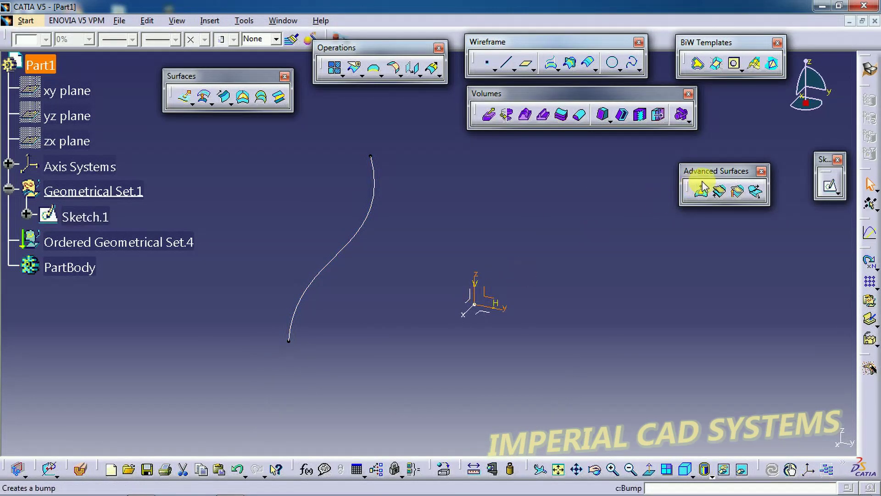
- Draw Sketch.2 on the YZ plane: a four-point spline crossing the first curve in an X
left_click(824, 184)
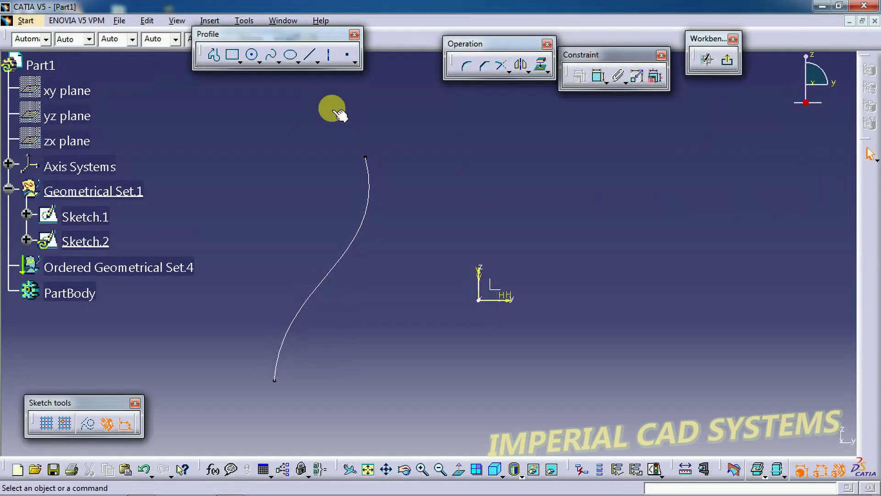
left_click(271, 54)
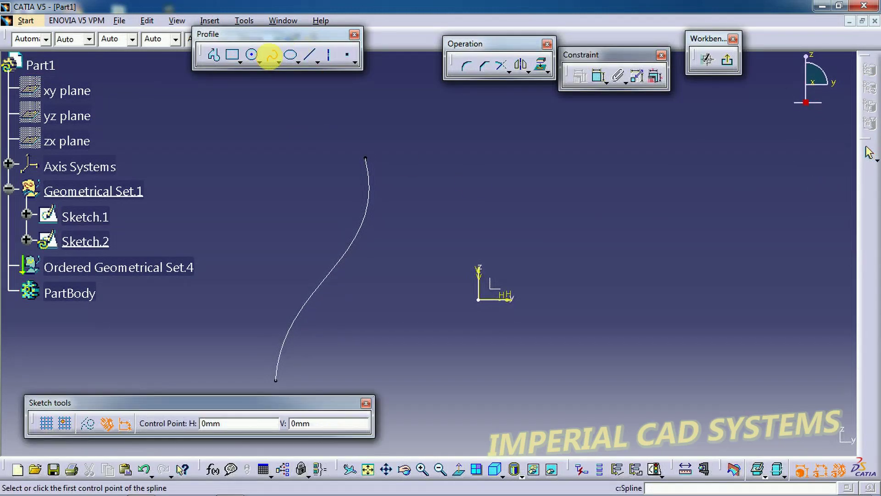
left_click(302, 161)
left_click(328, 222)
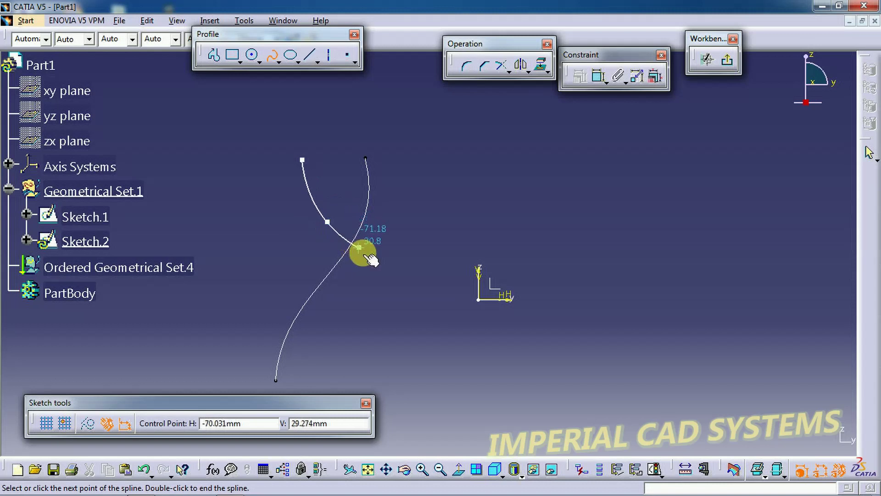
left_click(372, 262)
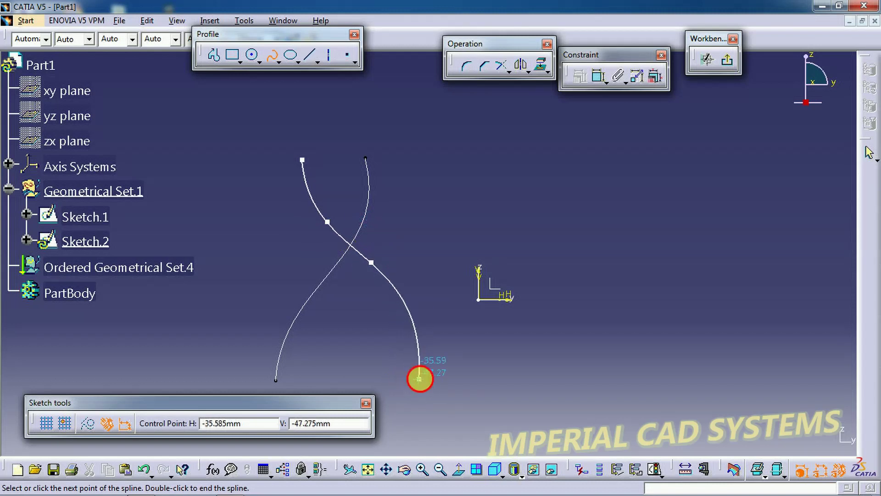
left_click(421, 378)
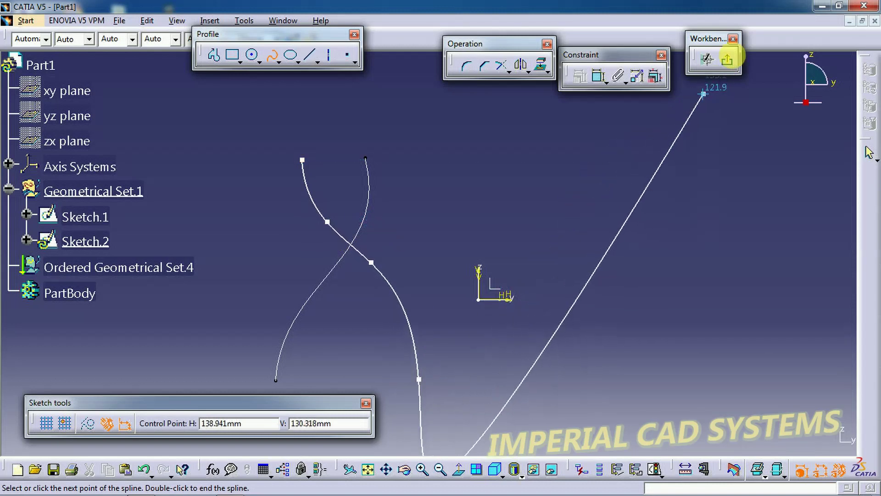
left_click(731, 60)
middle_click_drag(521, 243, 562, 275)
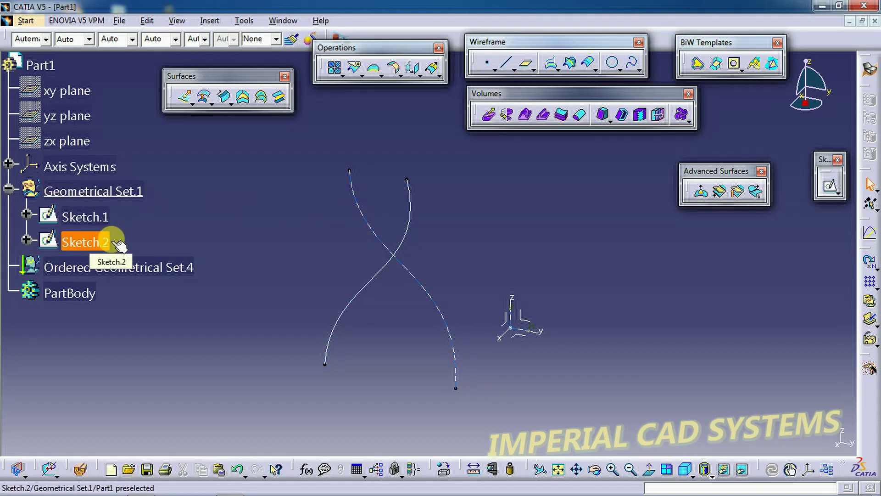
- Extrude Sketch.2 with mirrored extent into the surface Extrude.1
left_click(183, 100)
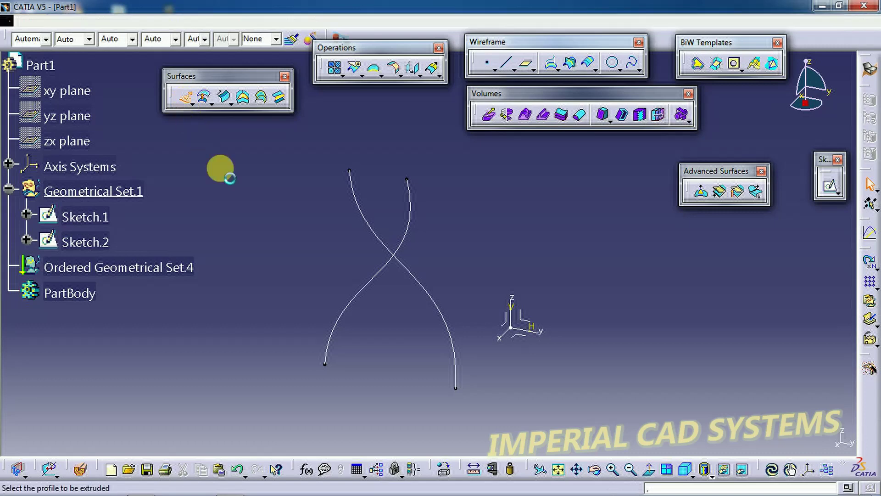
left_click(381, 239)
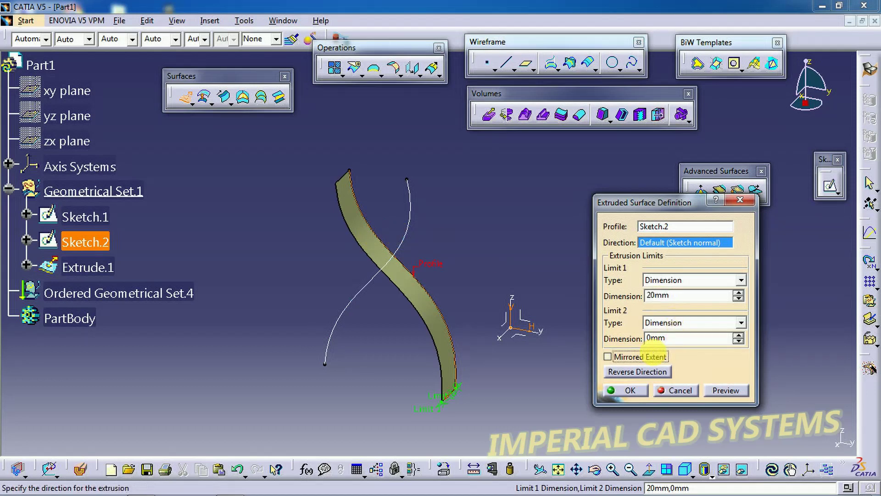
left_click(654, 356)
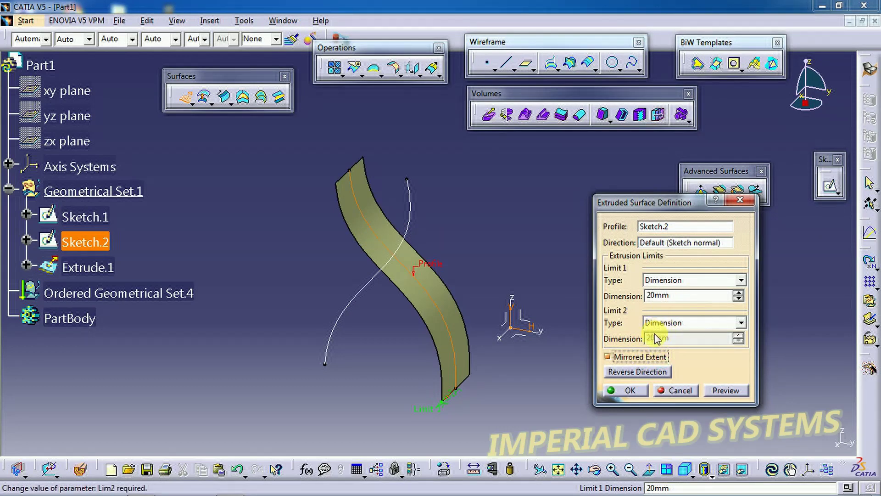
left_click(629, 390)
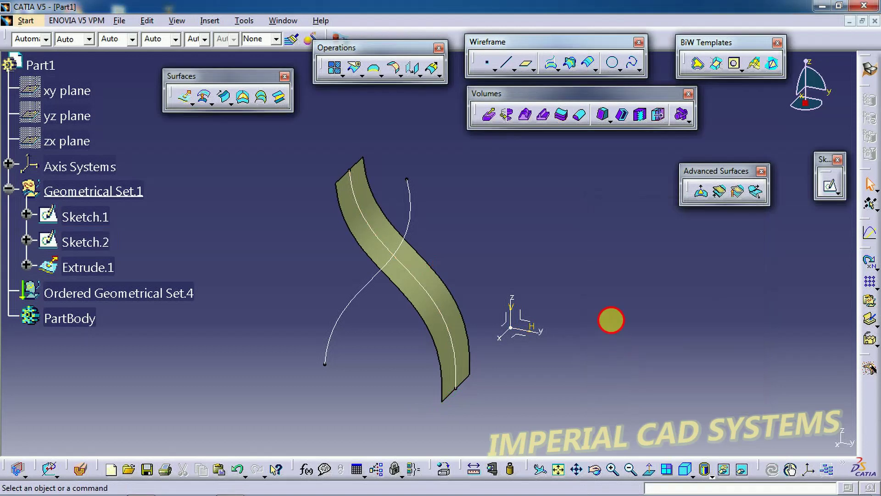
- Extrude Sketch.1 into Extrude.2 so the two ribbons cross
left_click(186, 98)
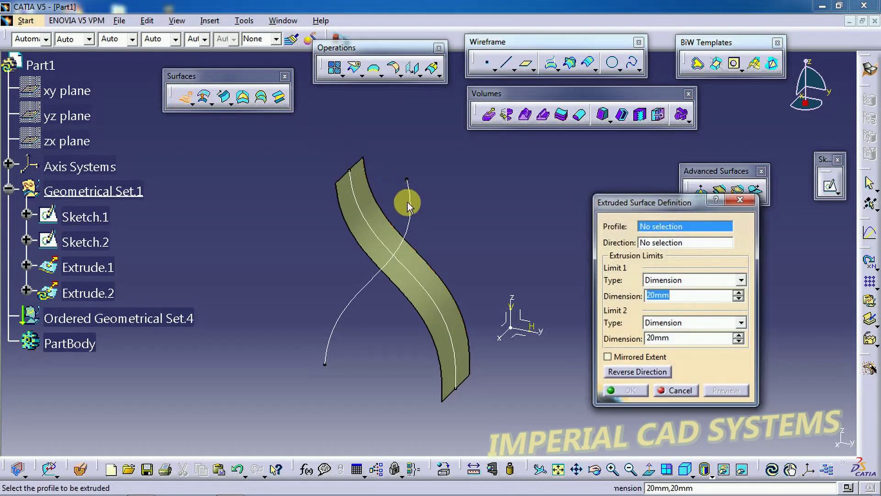
left_click(415, 209)
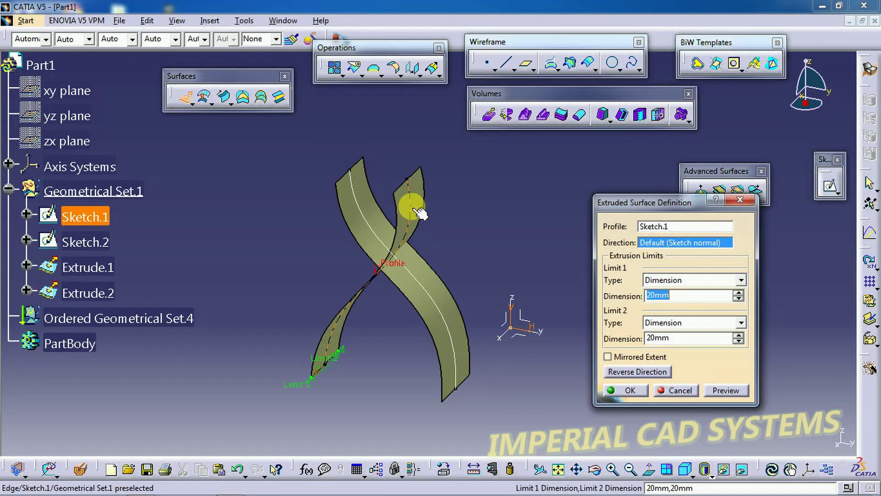
left_click(630, 390)
middle_click_drag(557, 309, 450, 241)
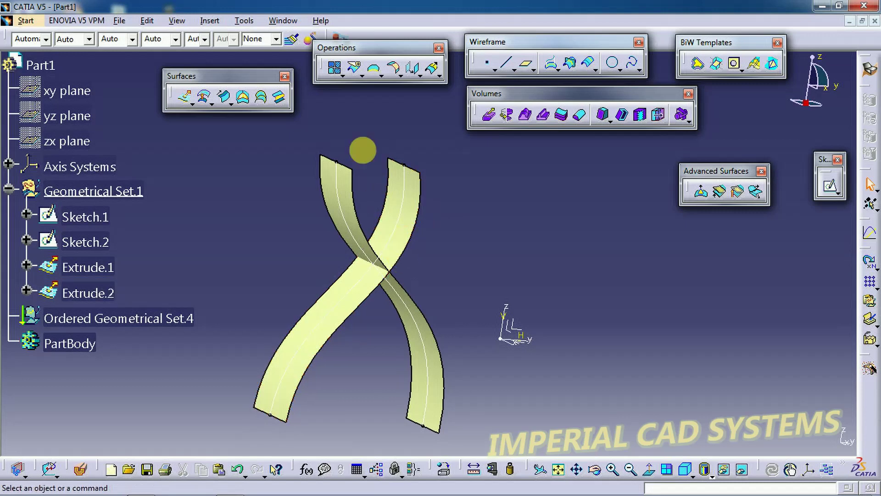
left_click(354, 70)
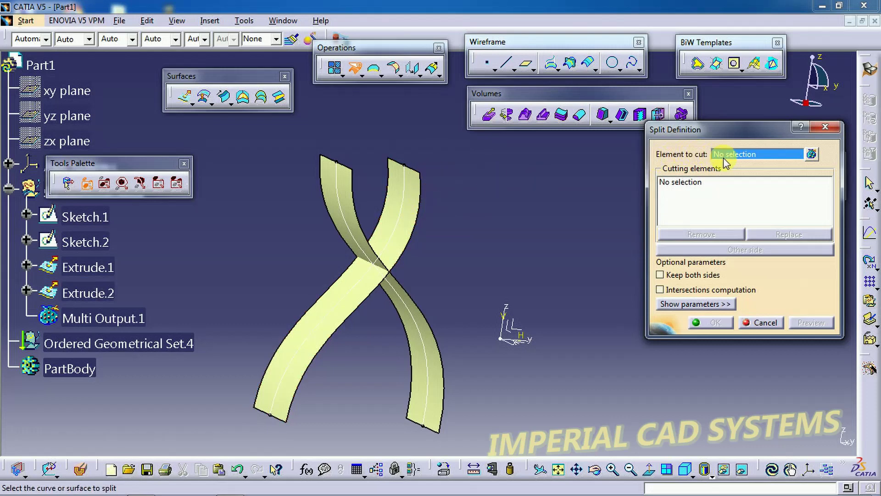
- Split Extrude.2 with Extrude.1 to create Split.1
left_click(369, 299)
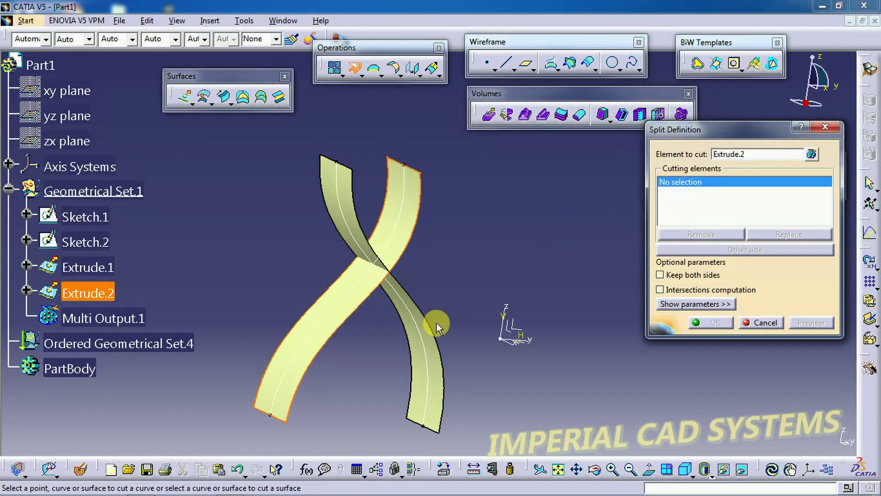
left_click(415, 291)
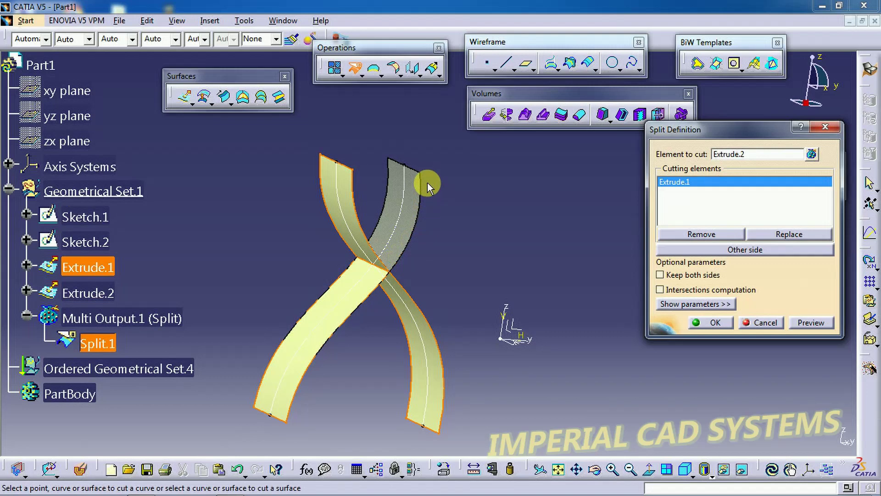
left_click(702, 324)
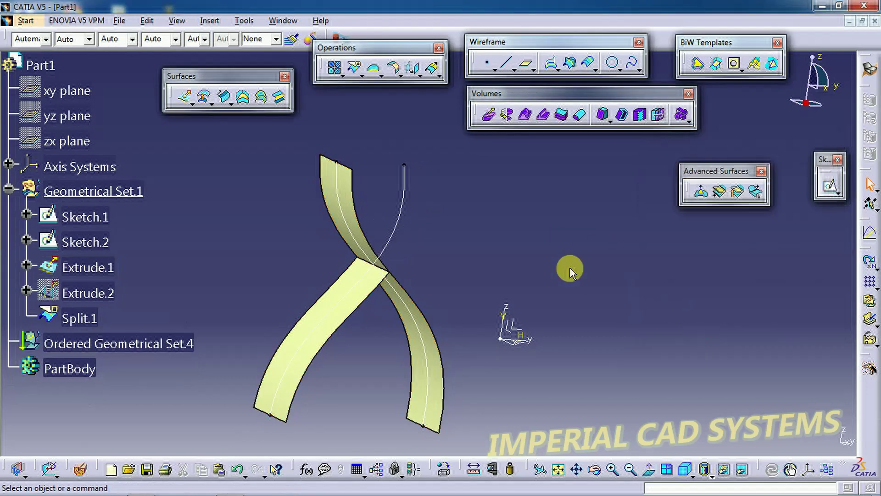
- Split Extrude.1 with Split.1 to create Split.2, leaving the lower legs
left_click(356, 71)
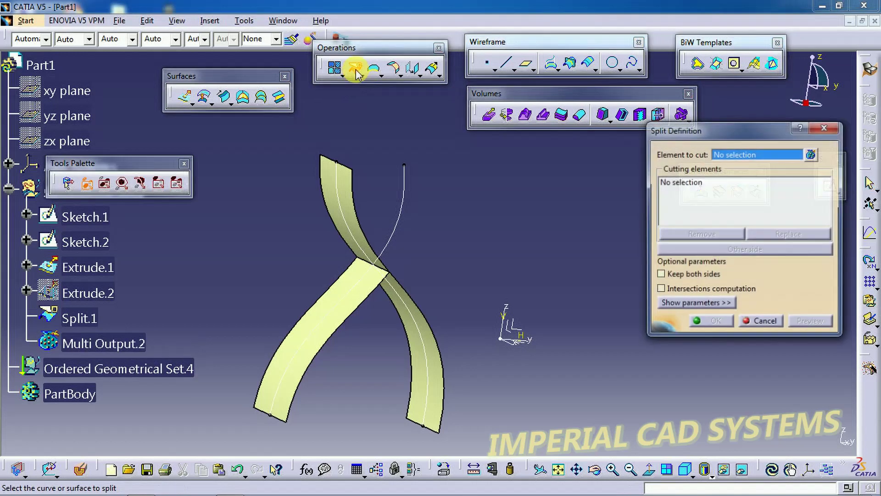
left_click(436, 340)
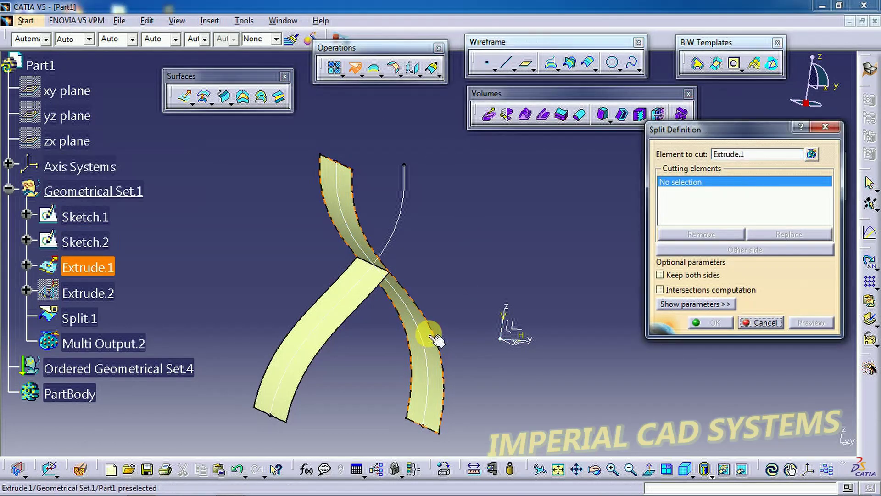
left_click(366, 292)
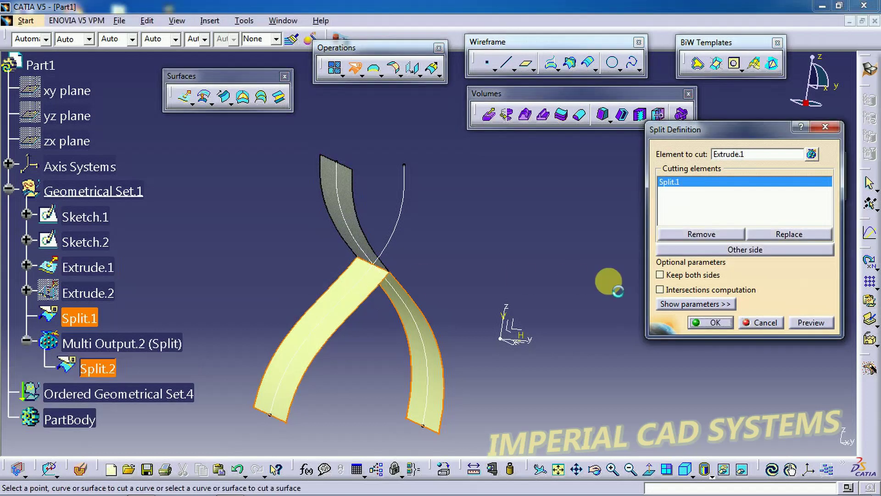
left_click(694, 325)
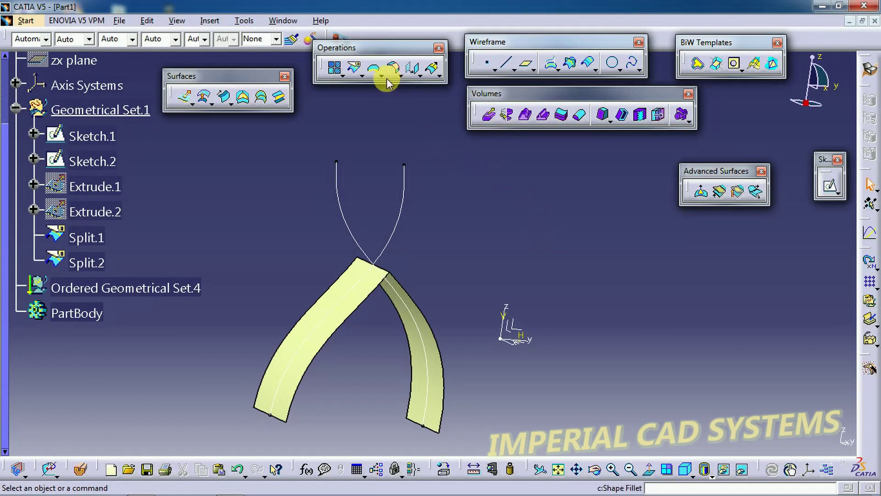
- Join Split.1 and Split.2 into Join.1 and orbit the view to inspect the arch
left_click(335, 73)
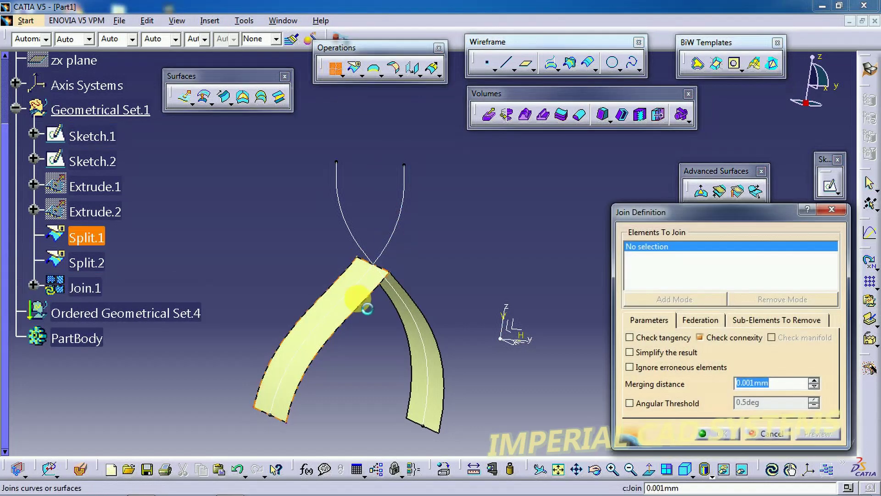
left_click(360, 299)
left_click(425, 337)
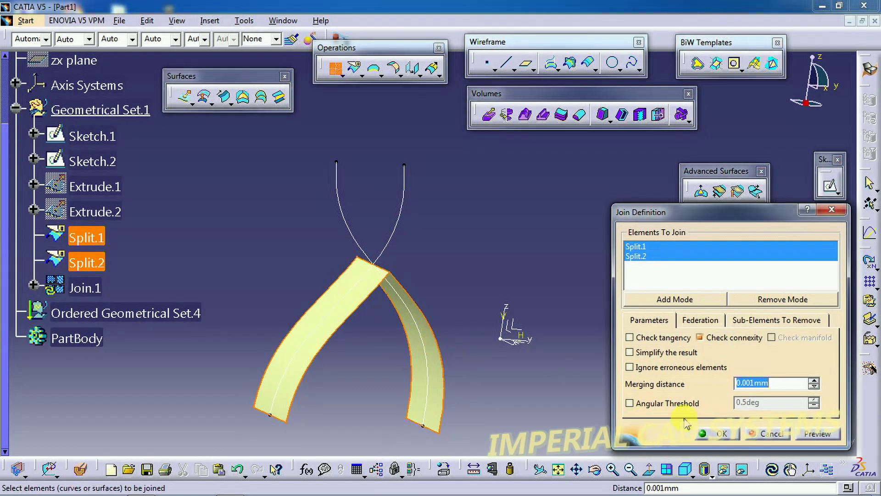
left_click(701, 436)
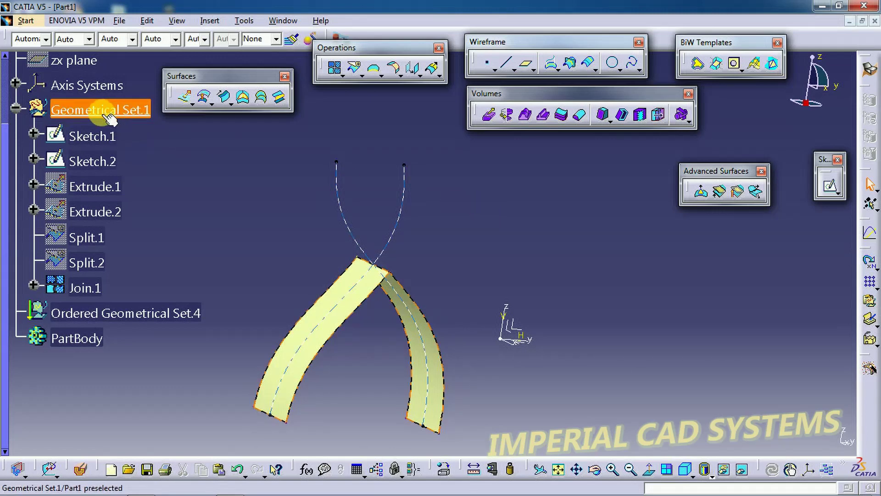
mouse_move(415, 280)
middle_mouse_down()
mouse_move(364, 277)
mouse_move(351, 288)
mouse_move(366, 299)
mouse_move(404, 289)
mouse_move(404, 271)
mouse_move(444, 222)
middle_mouse_up()
left_click(107, 143)
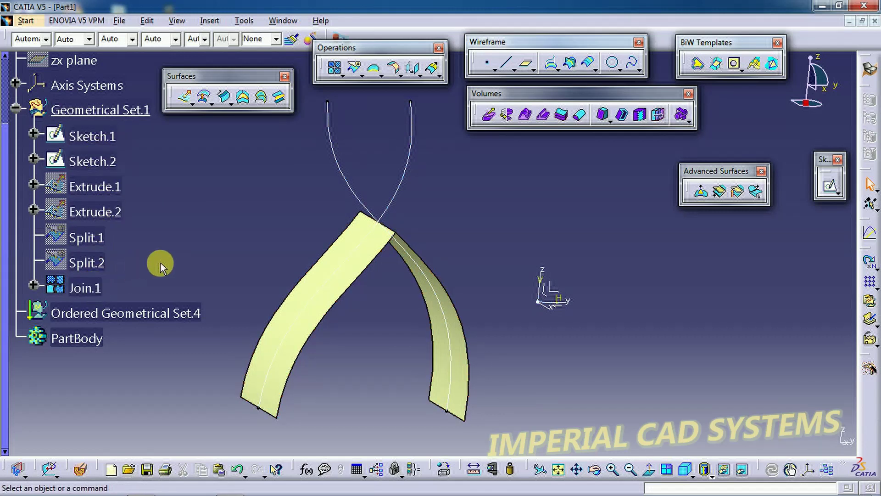
mouse_move(373, 266)
middle_mouse_down()
mouse_move(338, 252)
mouse_move(266, 270)
mouse_move(370, 270)
mouse_move(386, 244)
mouse_move(410, 271)
middle_mouse_up()
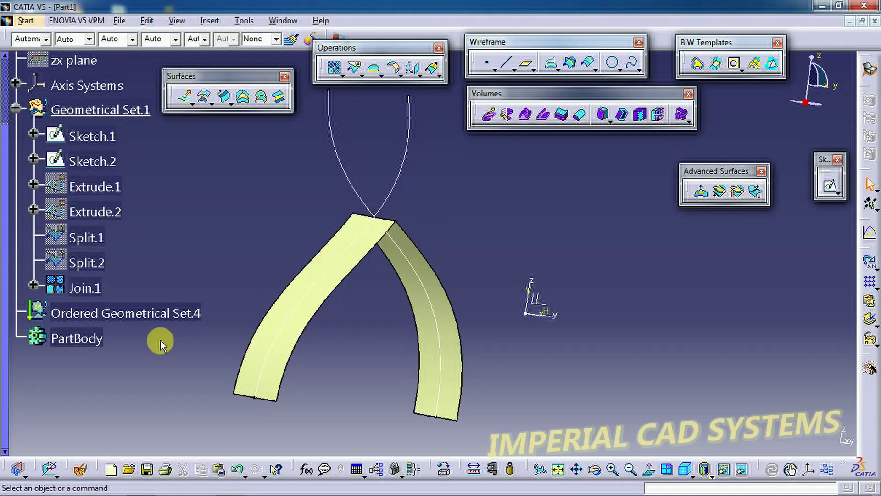
right_click(120, 317)
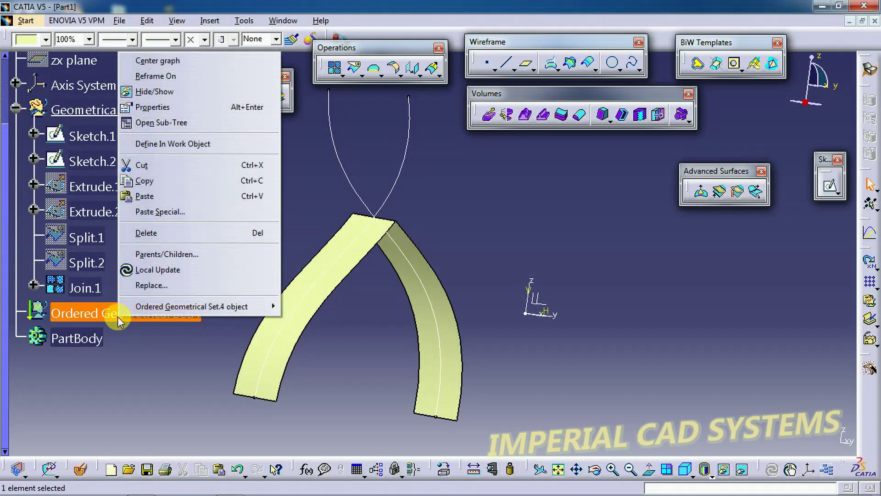
- Make Ordered Geometrical Set.4 the in-work object and sketch a four-point spline on YZ as Sketch.3
left_click(159, 146)
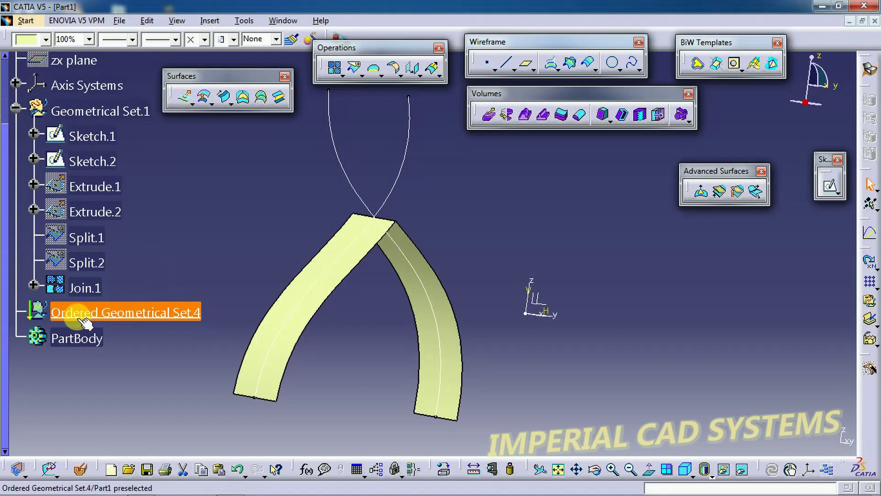
mouse_move(474, 330)
middle_mouse_down()
mouse_move(370, 329)
mouse_move(495, 322)
mouse_move(399, 329)
mouse_move(437, 318)
middle_mouse_up()
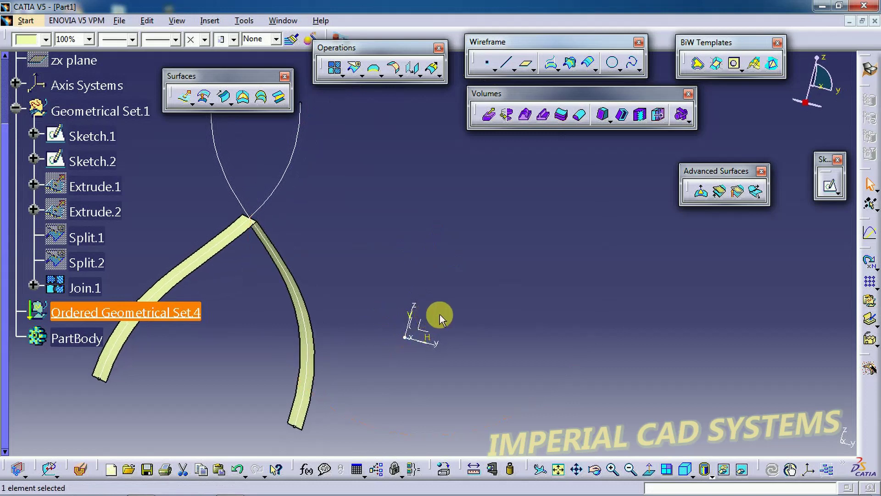
left_click(434, 327)
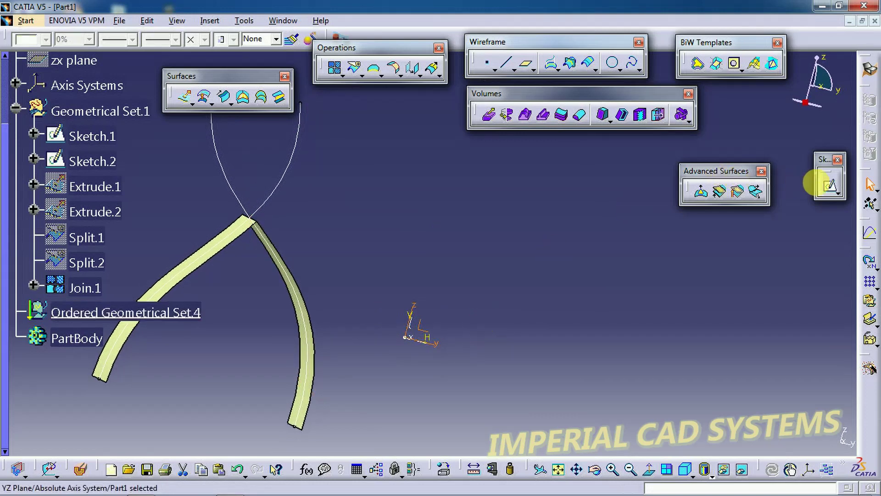
left_click(830, 185)
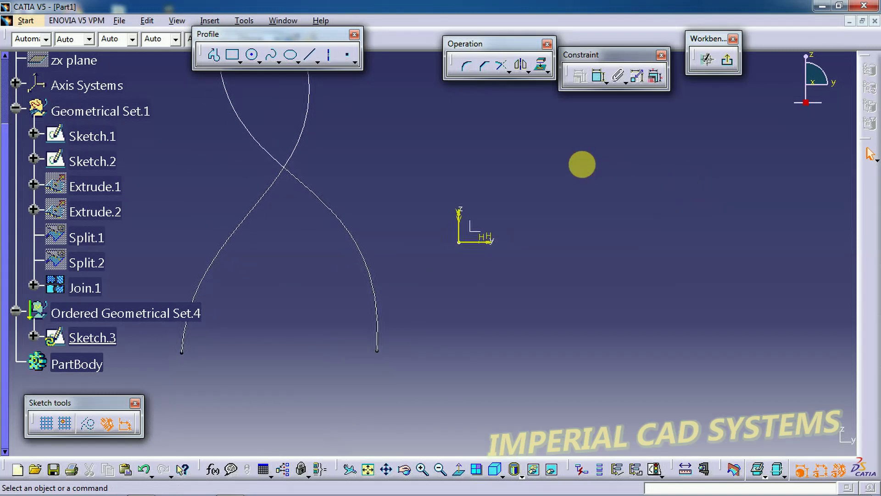
left_click(271, 55)
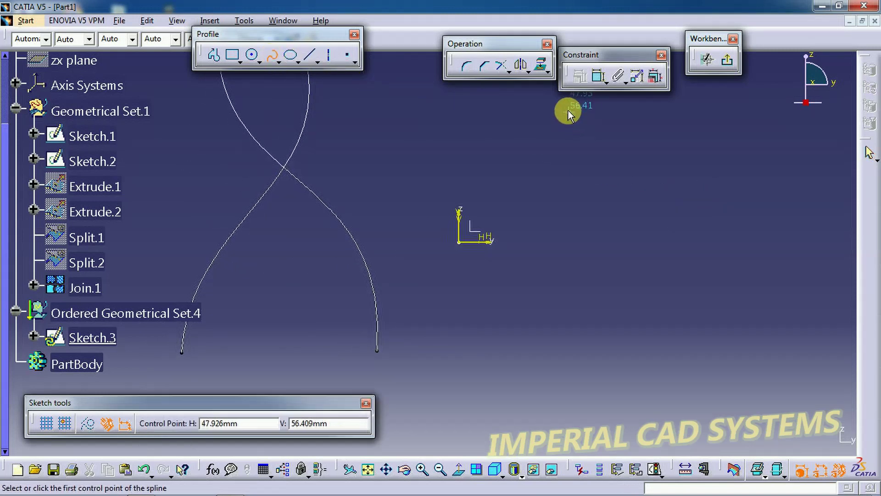
left_click(569, 110)
left_click(603, 175)
left_click(698, 259)
left_click(723, 360)
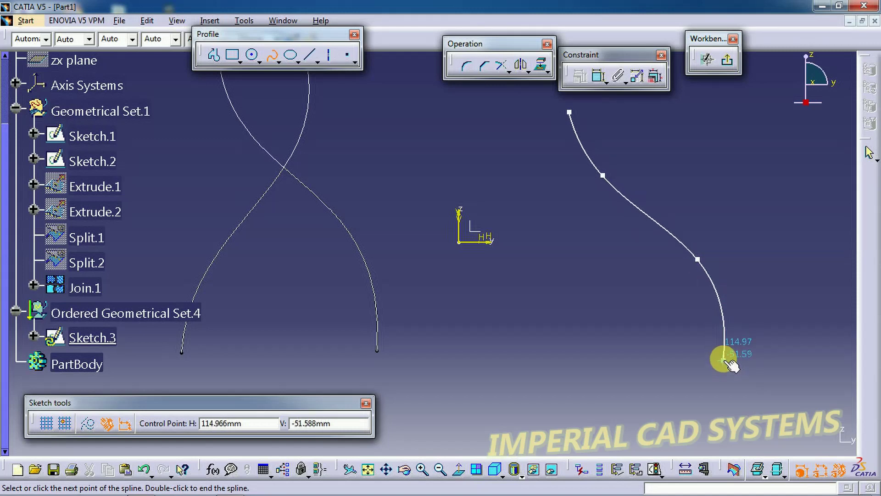
left_click(729, 63)
left_click(659, 232)
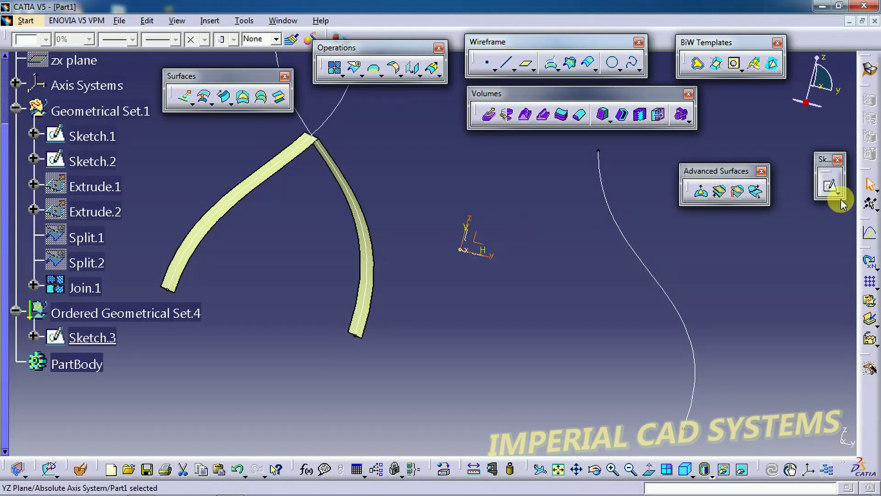
- Draw Sketch.4 on the YZ plane: a five-point spline crossing Sketch.3's curve
left_click(830, 185)
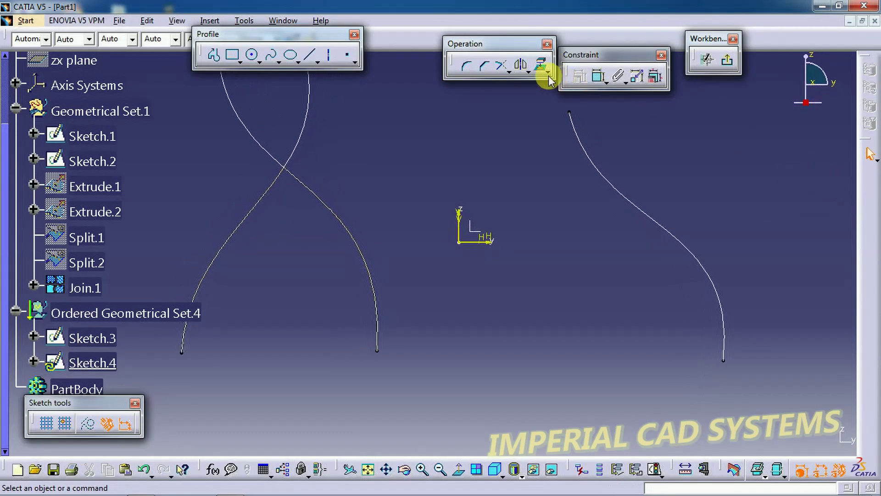
left_click(271, 56)
left_click(678, 113)
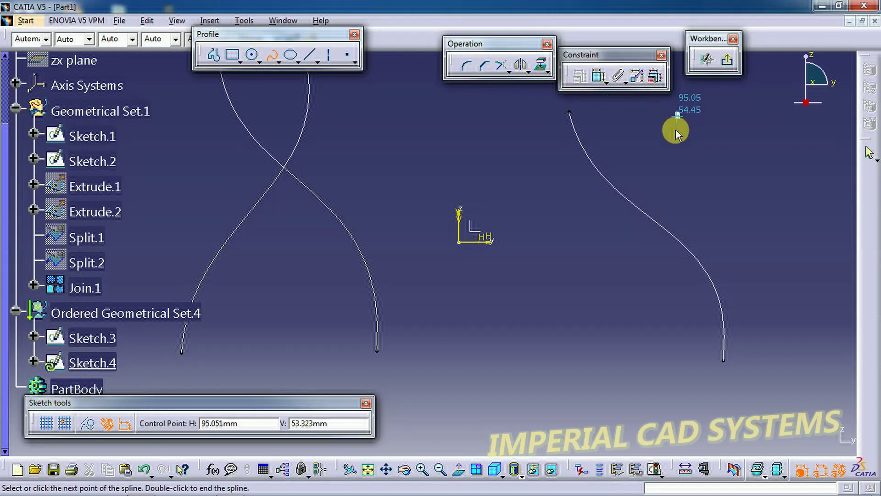
left_click(673, 157)
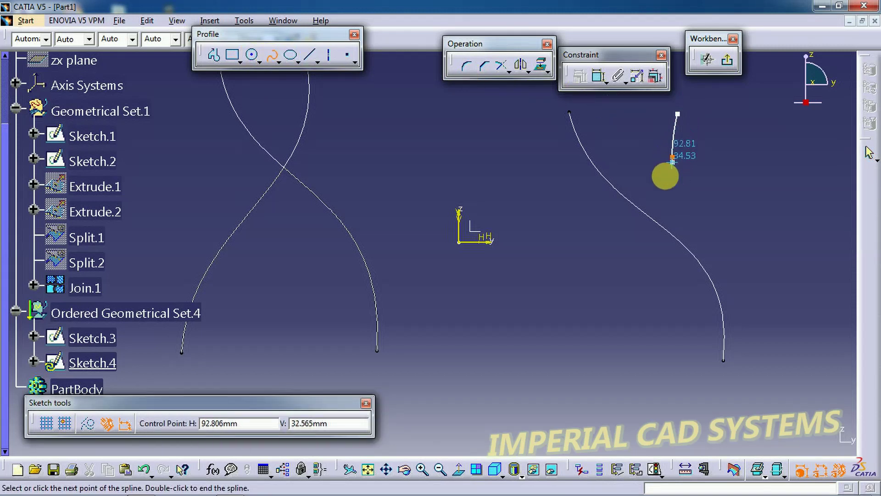
left_click(641, 200)
left_click(575, 273)
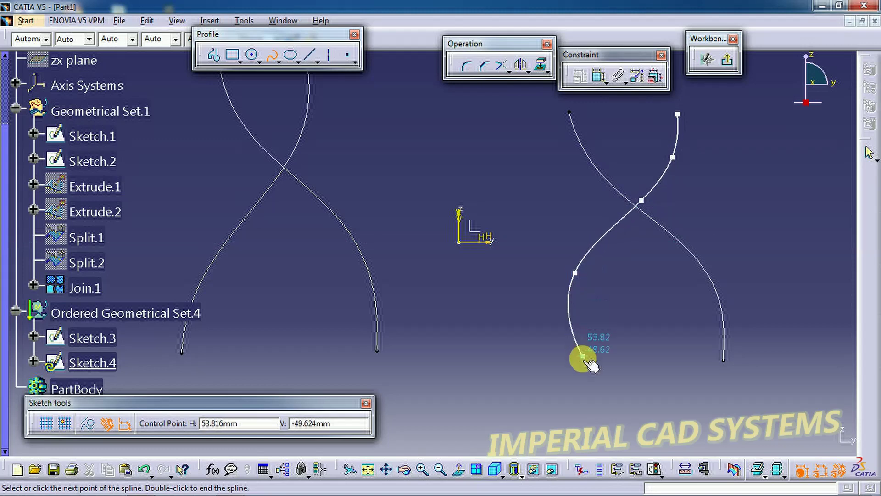
left_click(575, 360)
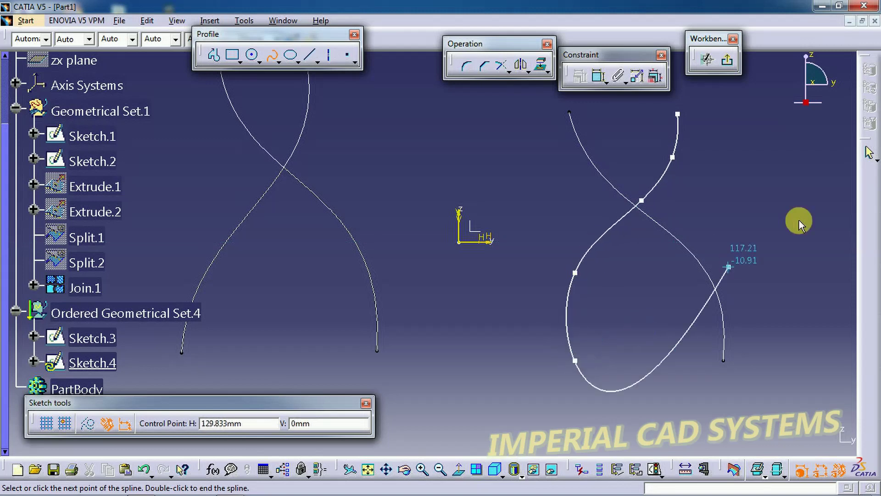
left_click(733, 64)
mouse_move(543, 202)
middle_mouse_down()
mouse_move(528, 183)
mouse_move(454, 195)
mouse_move(511, 179)
mouse_move(470, 217)
mouse_move(478, 197)
mouse_move(498, 228)
mouse_move(528, 202)
mouse_move(527, 179)
middle_mouse_up()
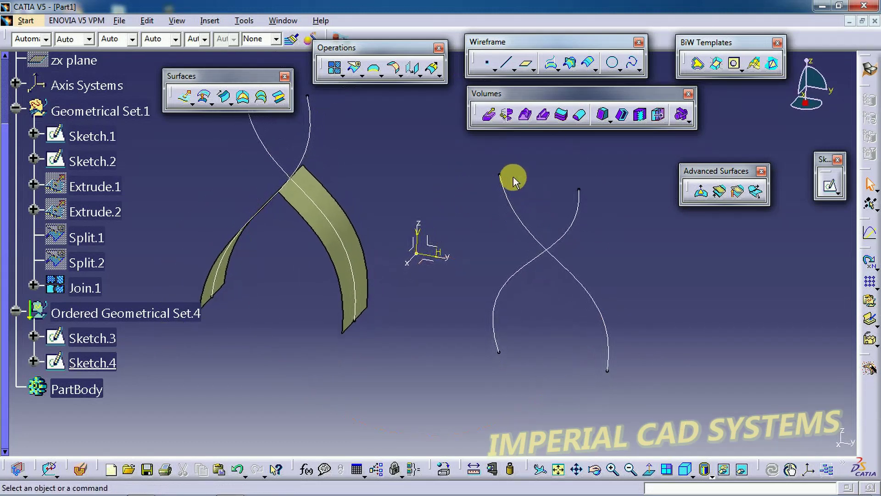
middle_click_drag(425, 179, 377, 168)
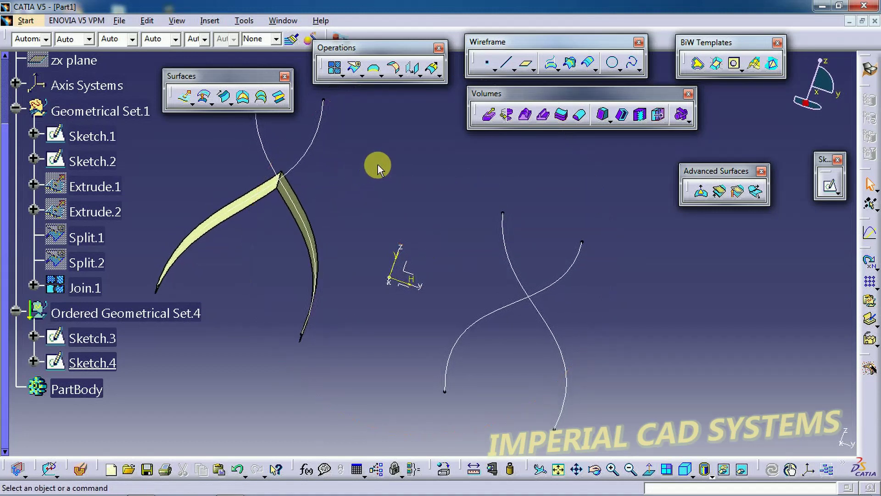
left_click(186, 97)
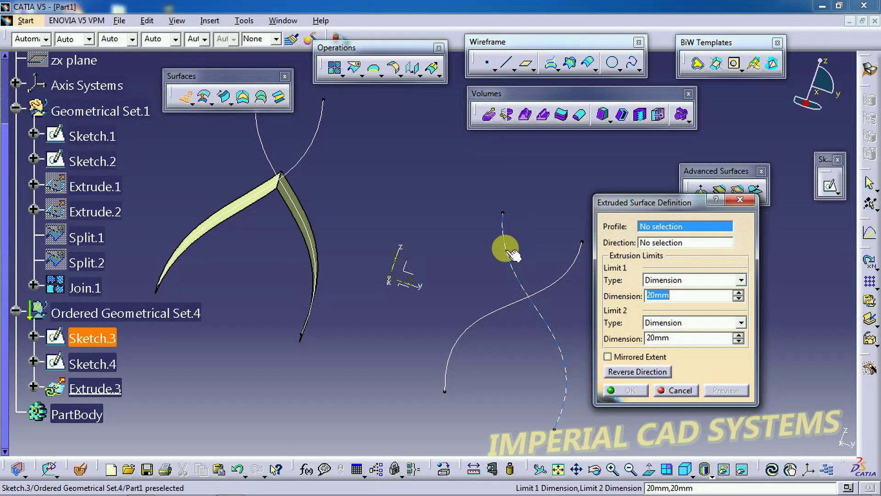
- Extrude Sketch.3 into the surface Extrude.3
left_click(510, 253)
middle_click_drag(510, 238, 631, 261)
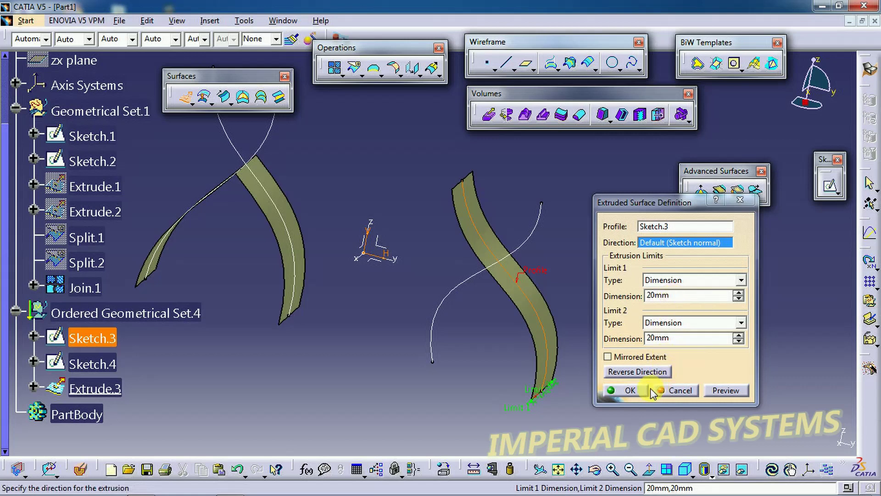
left_click(630, 390)
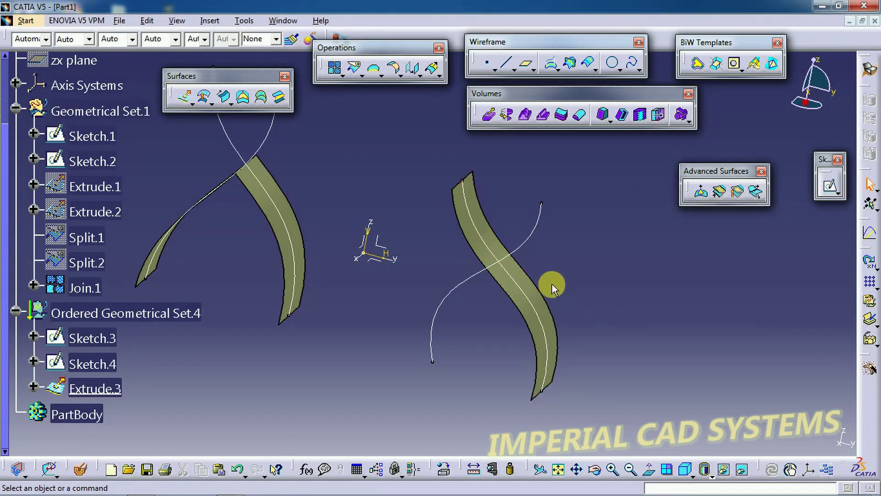
- Extrude Sketch.4 20mm each way into Extrude.4, crossing Extrude.3
left_click(182, 101)
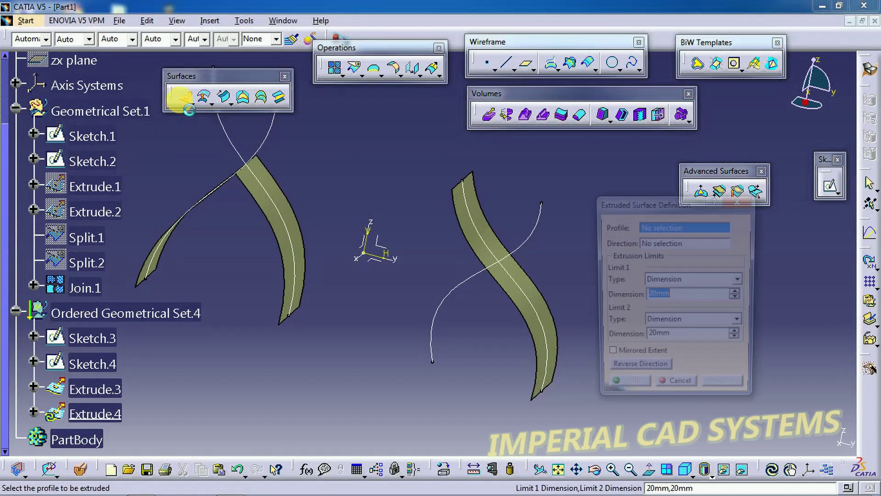
left_click(527, 239)
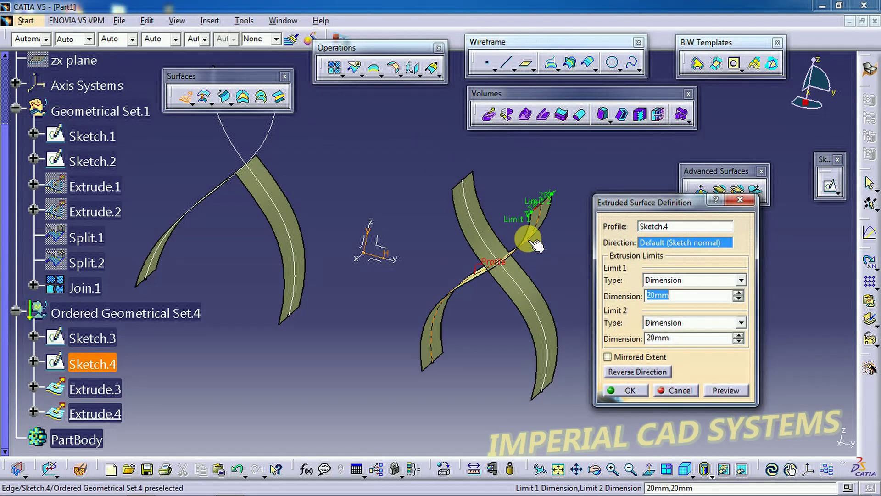
left_click(631, 390)
middle_click_drag(442, 256, 555, 227)
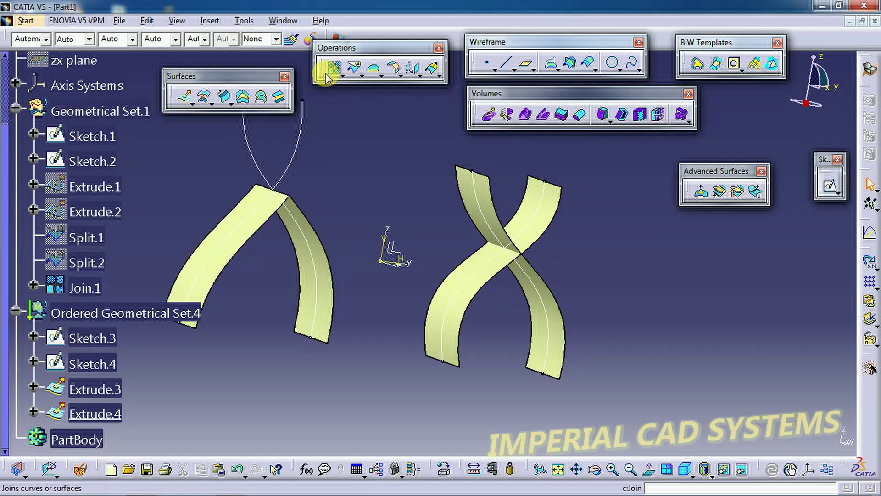
- Colour the Extrude.4 ribbon orange through the Graphic Properties colour box
middle_click_drag(367, 140, 438, 184)
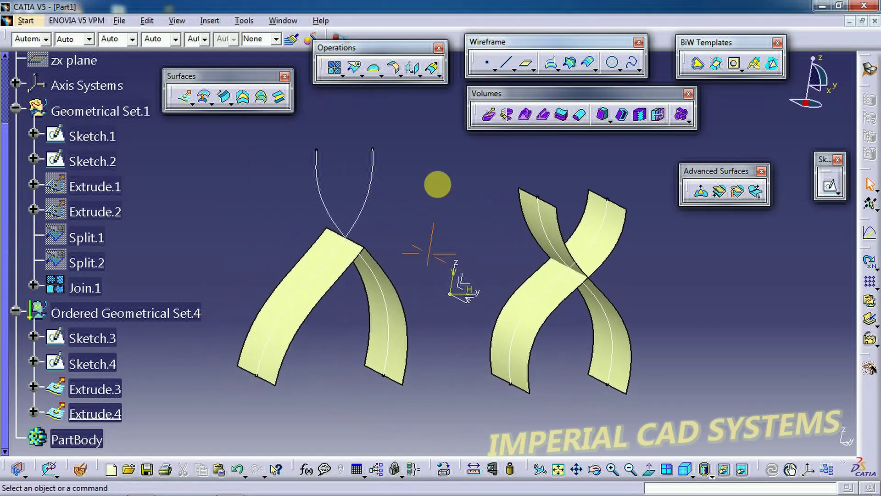
left_click(528, 314)
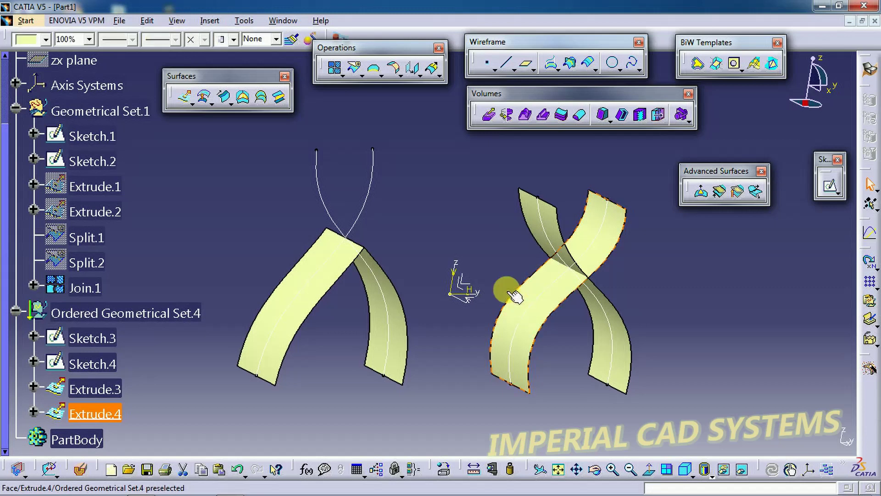
left_click(46, 41)
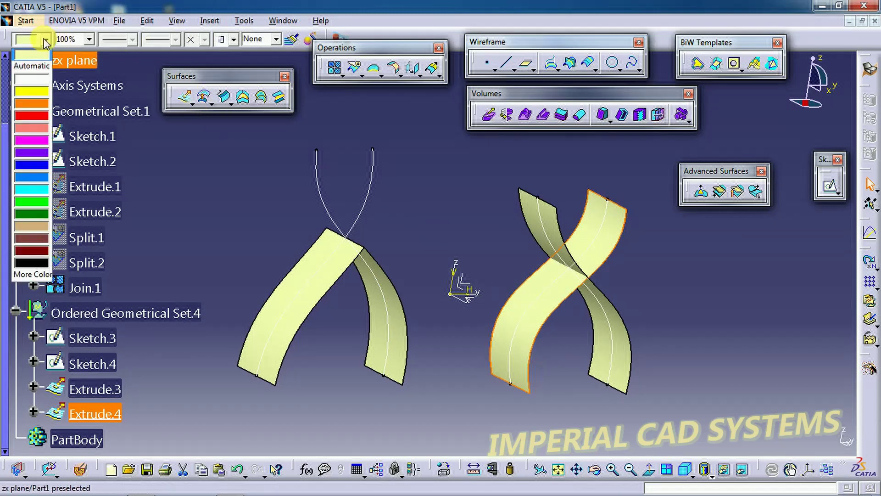
left_click(46, 105)
left_click(707, 283)
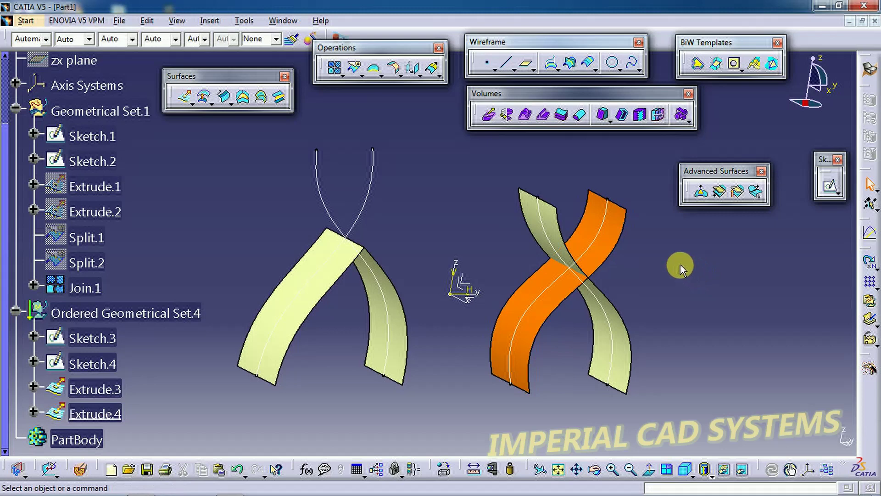
- Colour the Extrude.3 ribbon orange as well
left_click(613, 317)
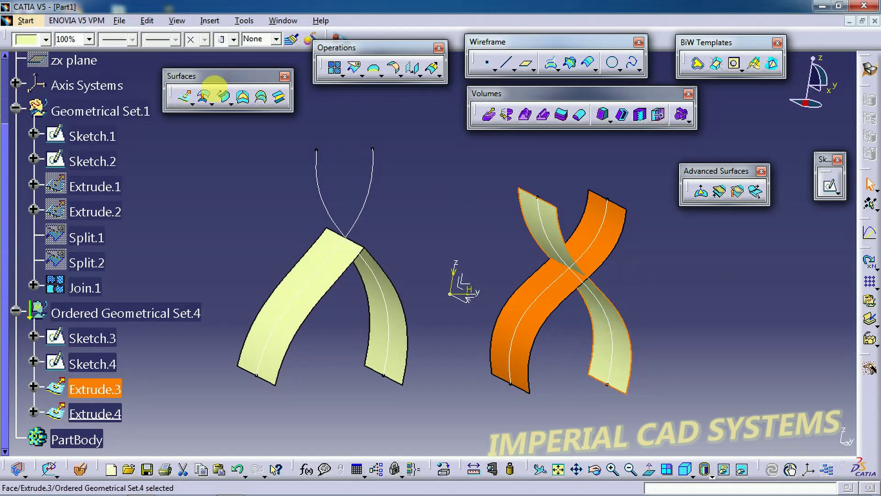
left_click(46, 41)
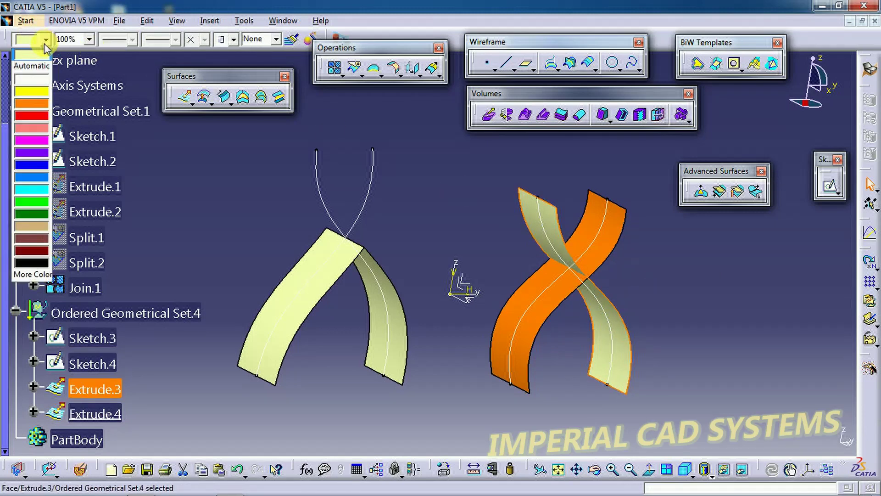
left_click(31, 105)
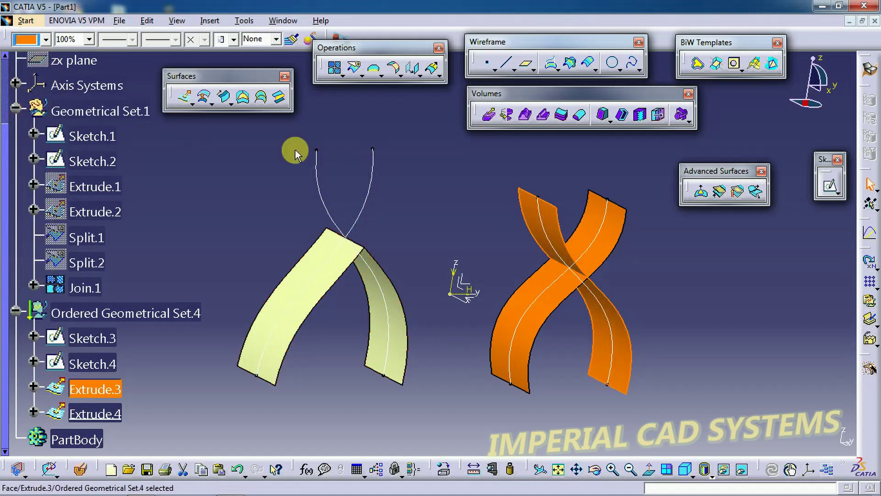
left_click(425, 157)
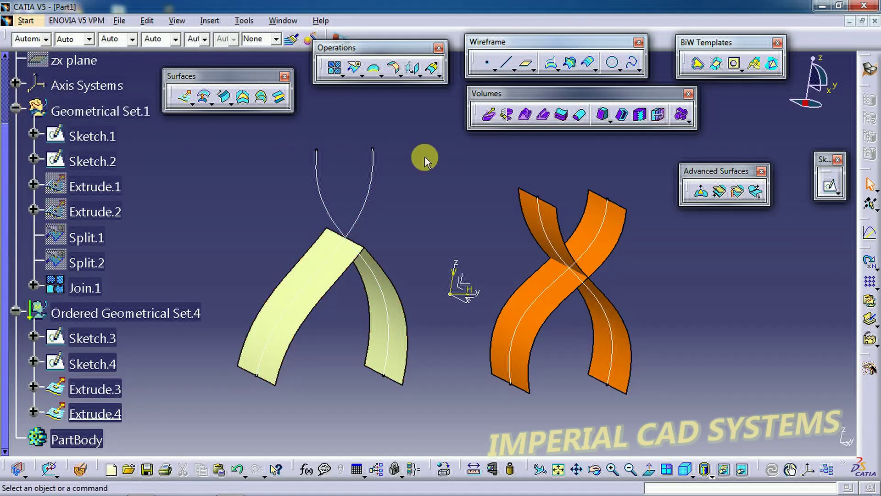
- Split Extrude.4 using Extrude.3 as the cutting element, creating Split.3
left_click(354, 71)
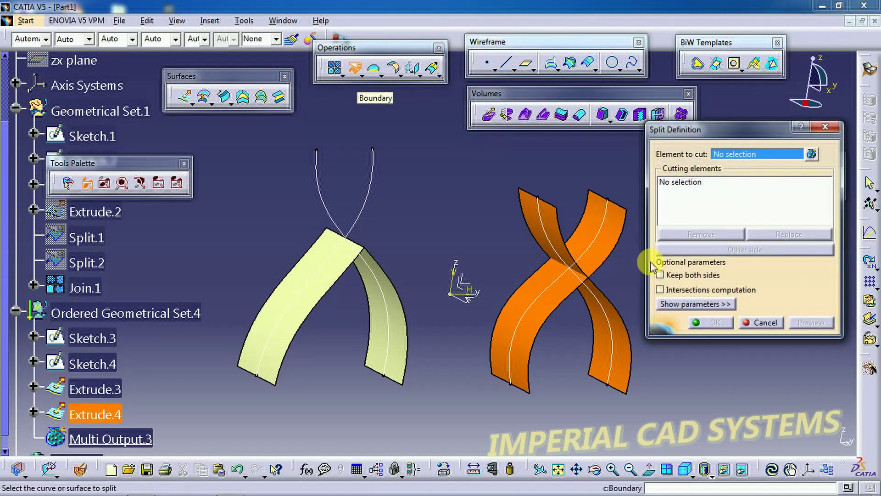
left_click(567, 301)
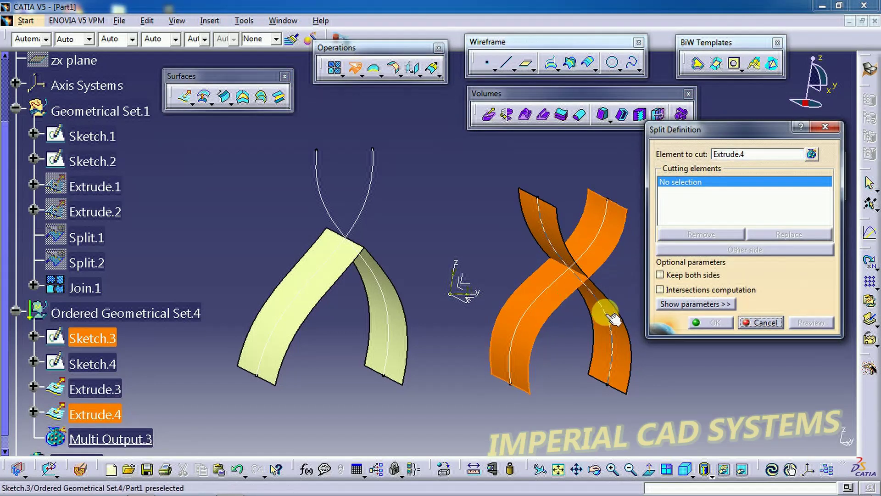
left_click(617, 323)
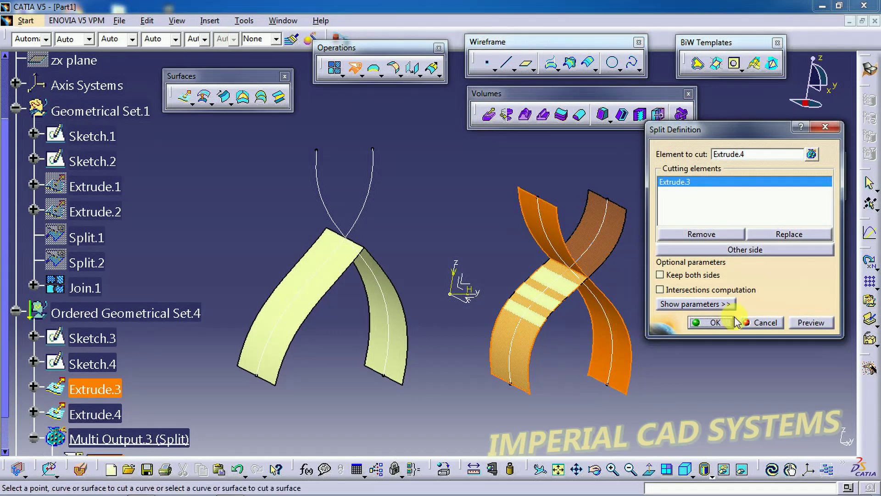
left_click(717, 323)
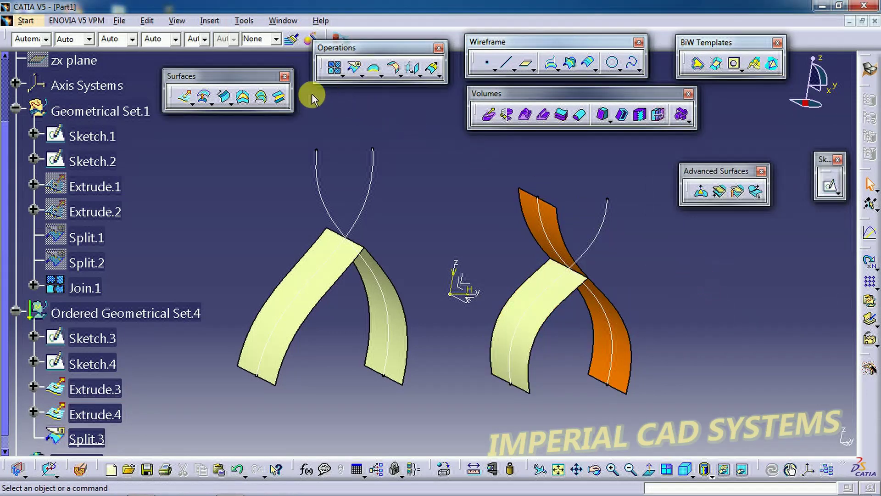
- Split Extrude.3 using Split.3 as the cutting element, creating Split.4
left_click(353, 68)
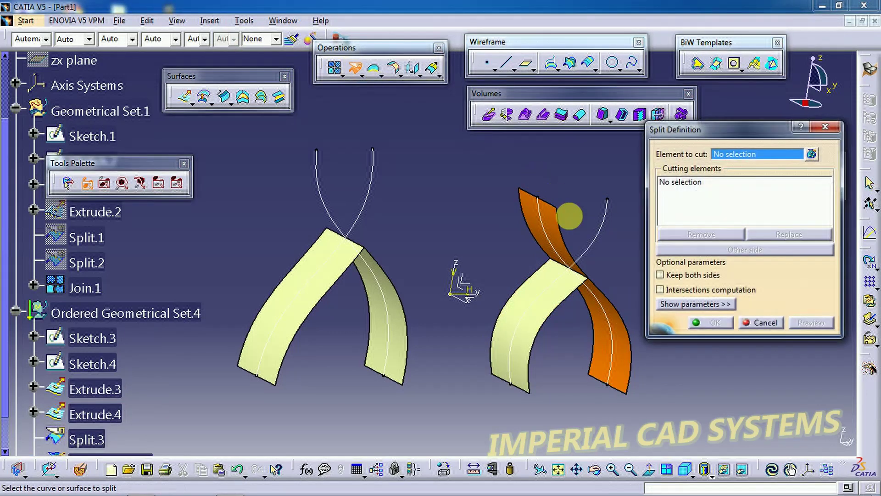
left_click(566, 253)
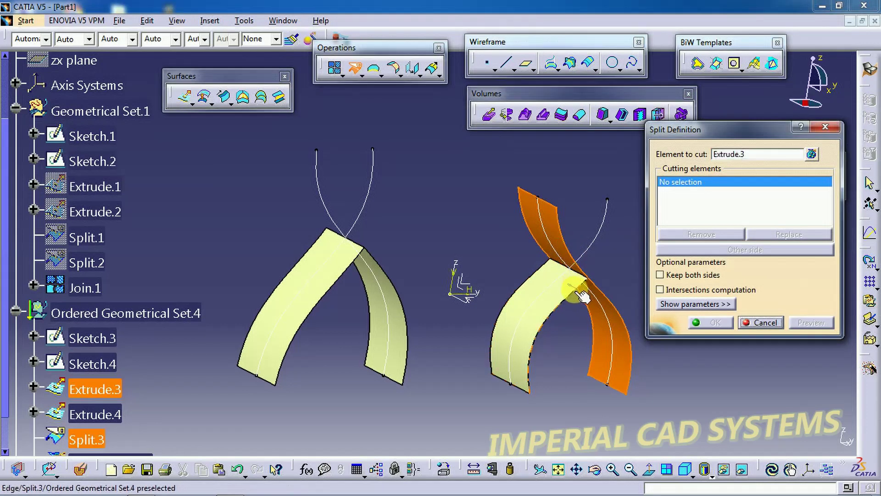
left_click(571, 297)
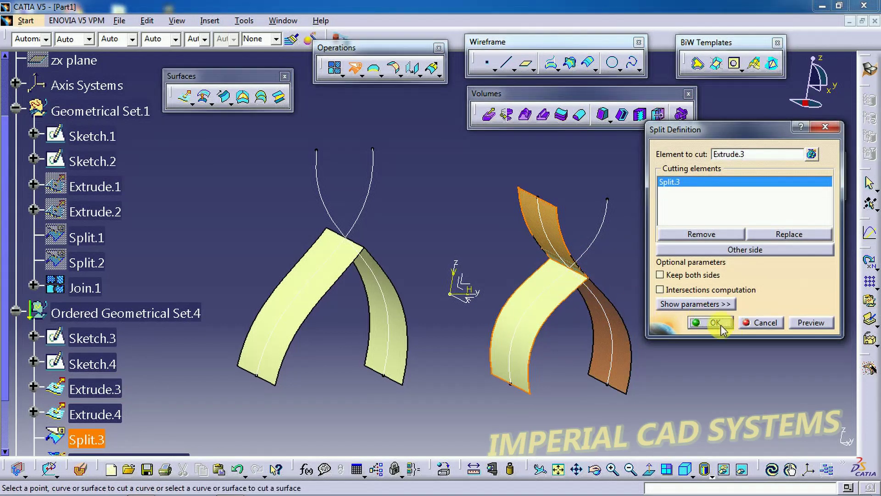
left_click(720, 324)
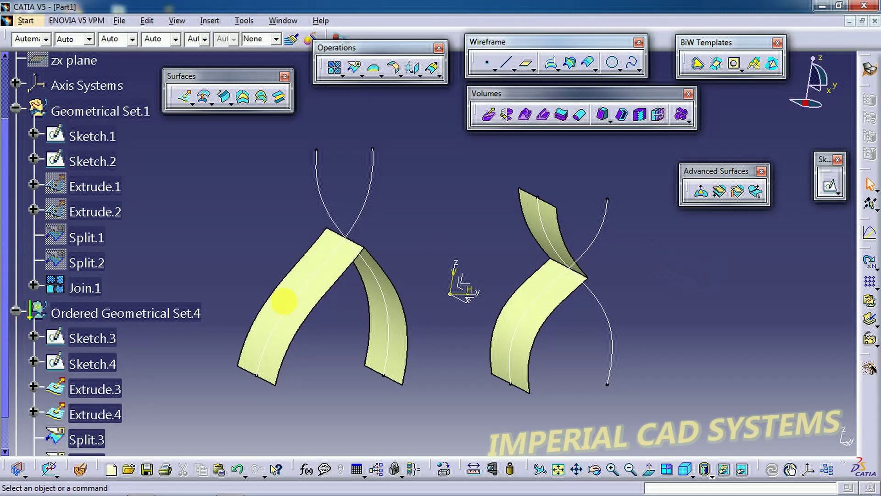
- Edit Split.4 to keep the other side, forming the inverted-V arch
scroll(207, 381, "down", 5)
double_click(85, 341)
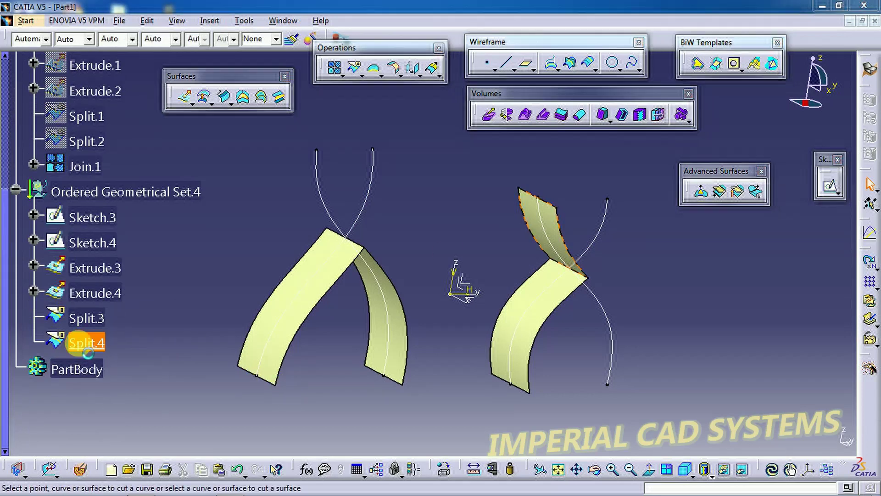
left_click(698, 247)
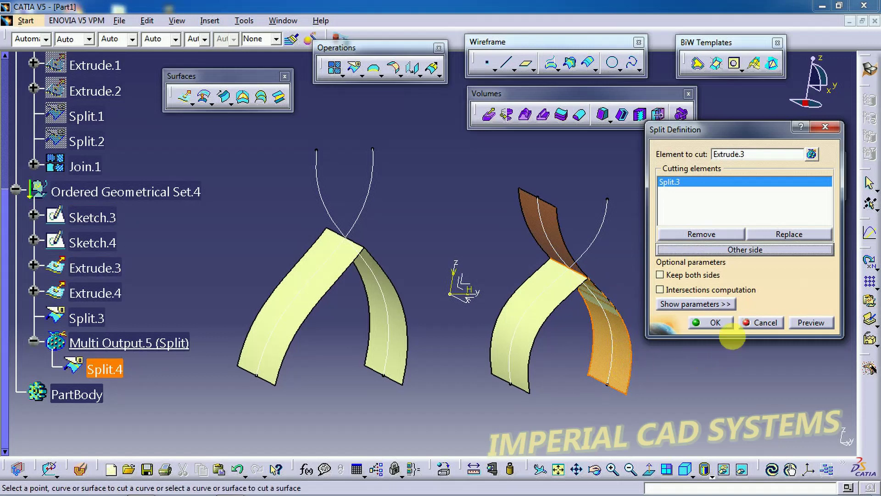
left_click(726, 321)
middle_click_drag(659, 244, 612, 240)
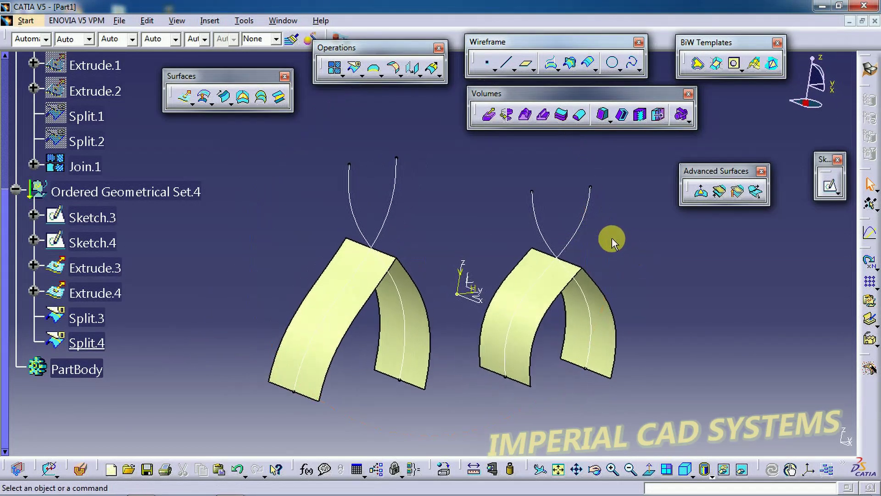
scroll(156, 259, "up", 1)
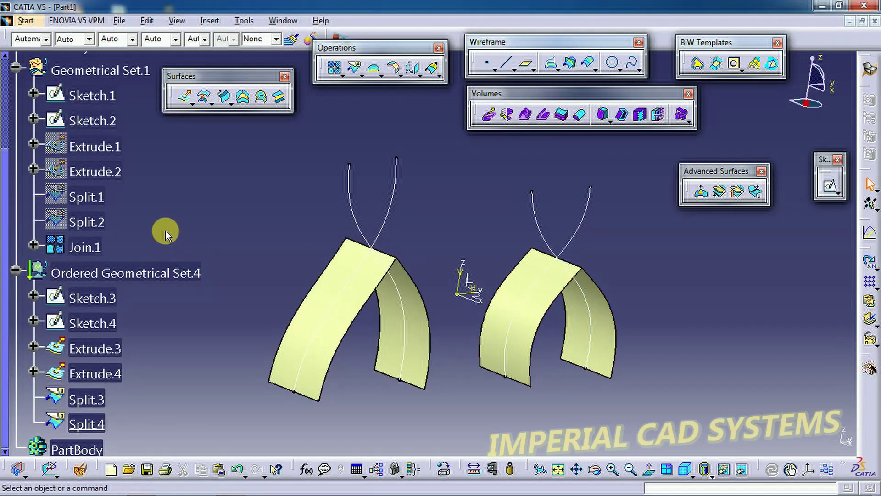
- Join Split.3 and Split.4 into a single surface, Join.2
scroll(164, 230, "down", 2)
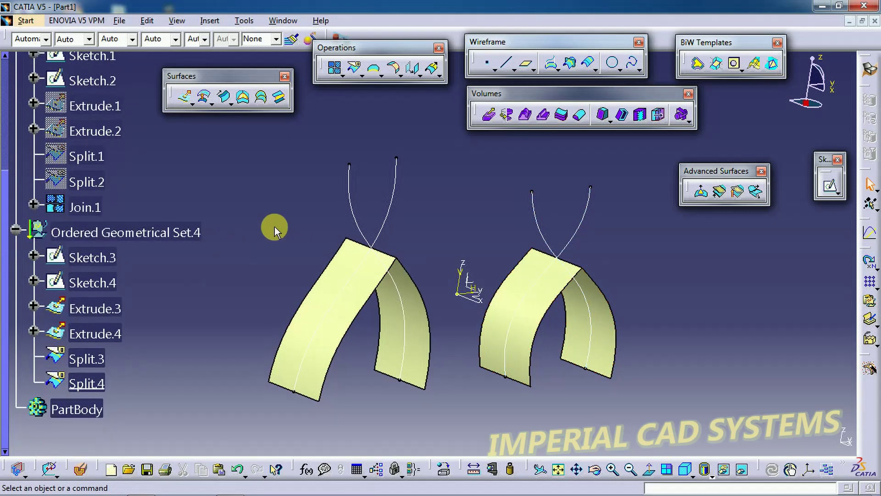
left_click(335, 69)
left_click(553, 305)
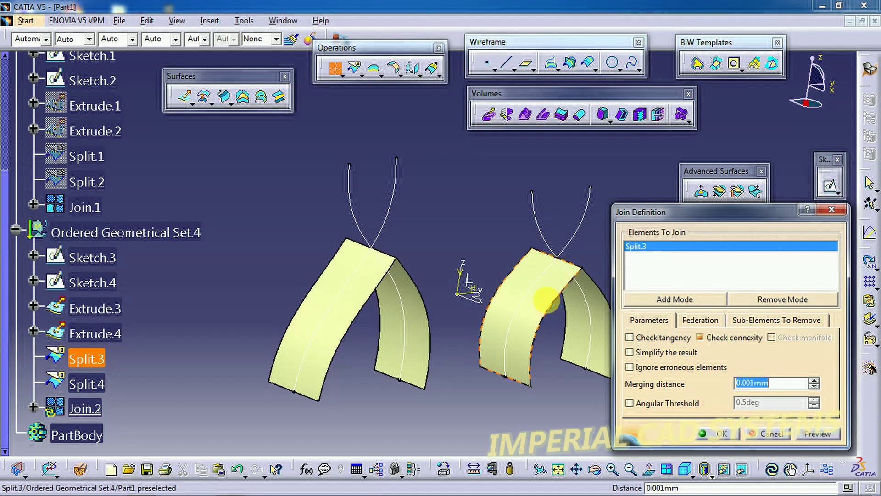
left_click(585, 341)
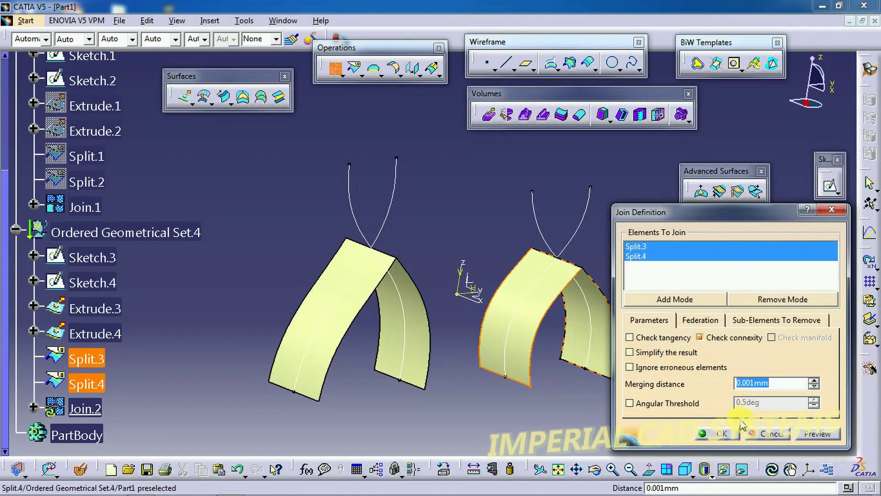
left_click(729, 434)
- Colour Join.2 orange and inspect both arches
middle_click_drag(615, 244, 554, 255)
left_click(86, 407)
left_click(46, 39)
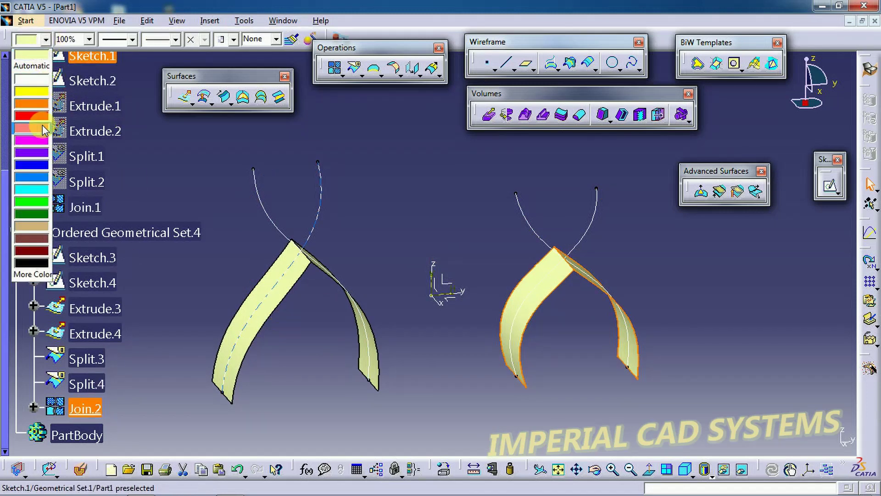
left_click(44, 103)
left_click(403, 226)
middle_click_drag(403, 225, 496, 238)
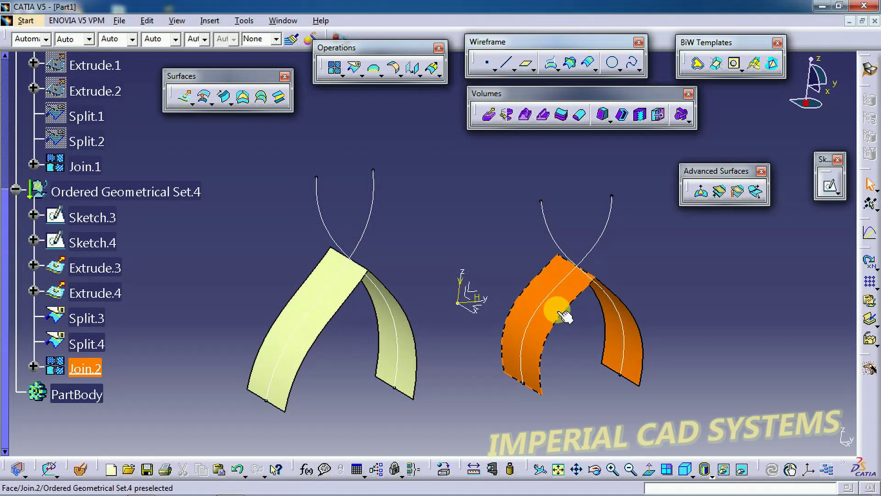
middle_click_drag(564, 315, 383, 288)
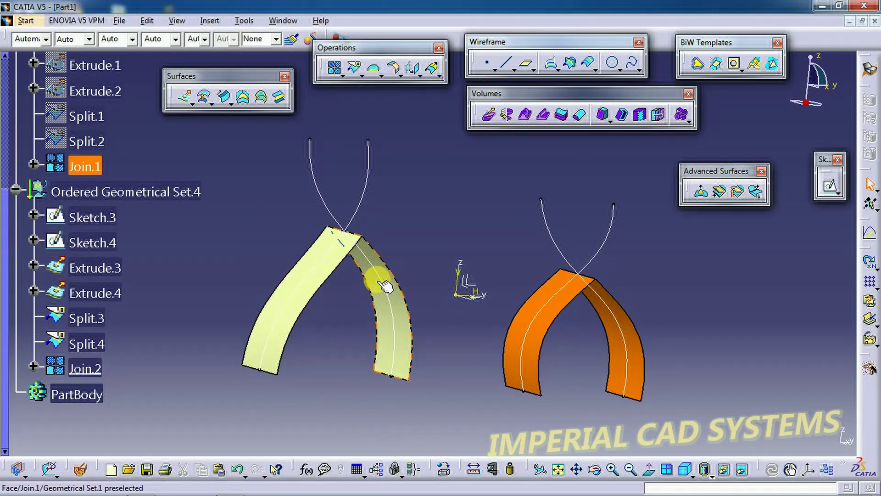
middle_click_drag(521, 282, 482, 303)
scroll(175, 250, "up", 1)
scroll(149, 186, "up", 1)
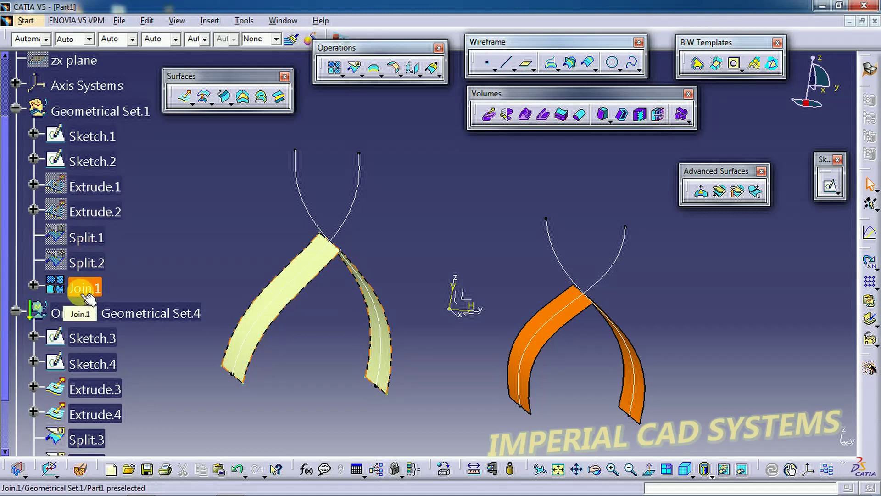
scroll(104, 275, "down", 1)
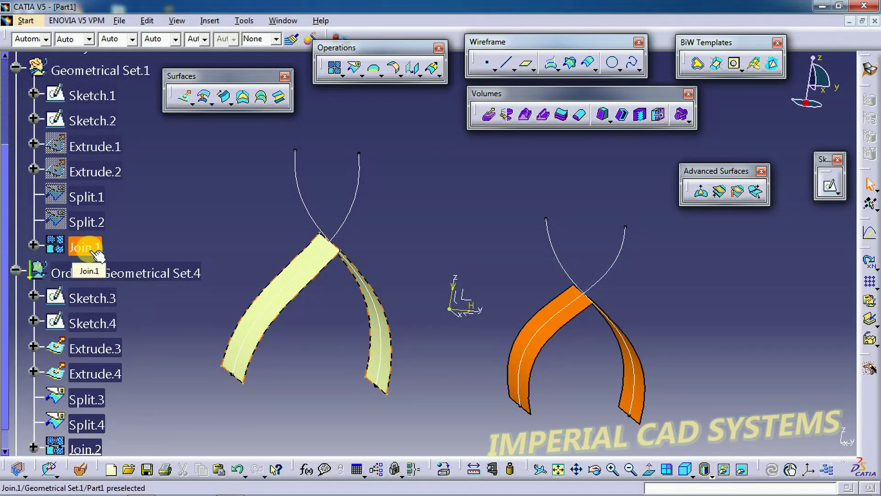
scroll(106, 211, "down", 3)
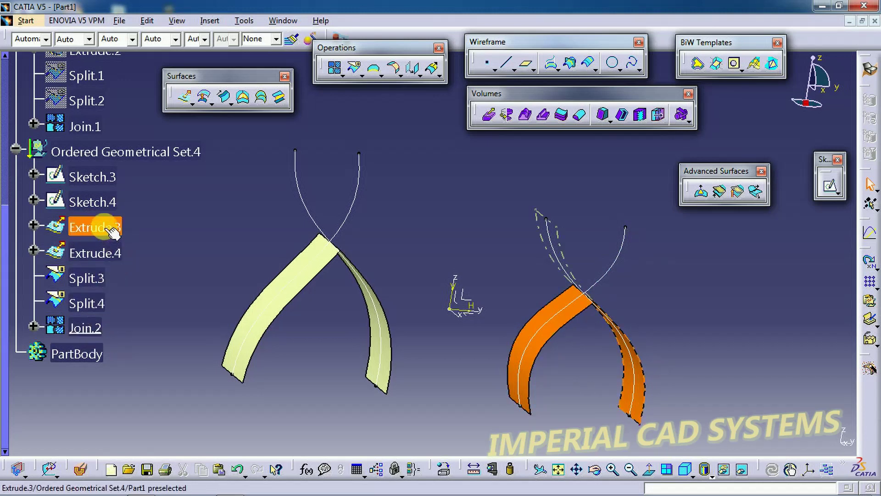
scroll(110, 226, "up", 5)
scroll(105, 215, "up", 2)
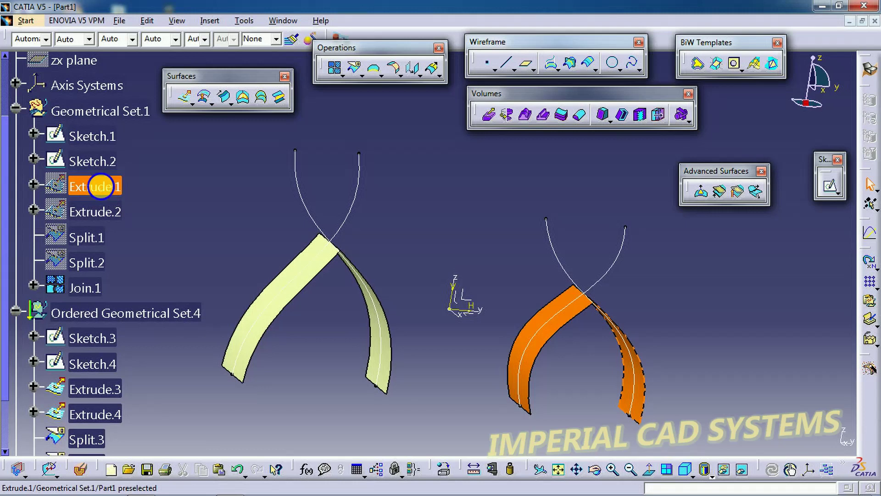
right_click(109, 191)
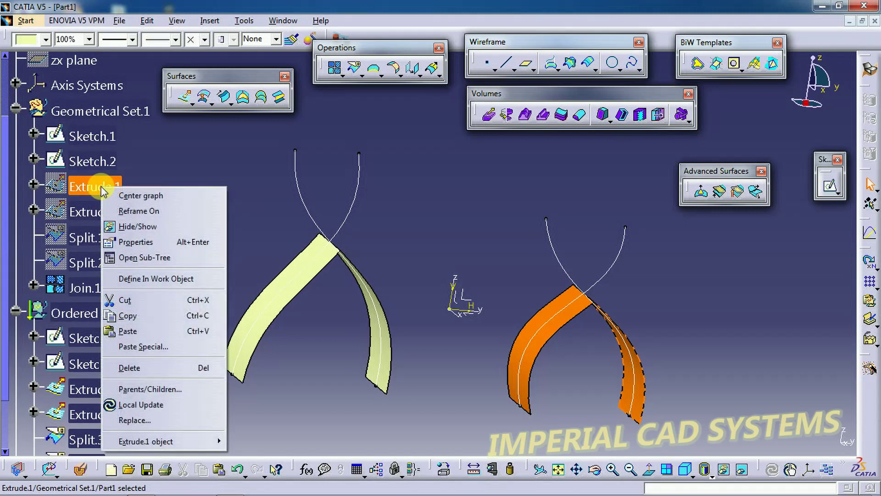
left_click(138, 226)
mouse_move(217, 241)
middle_mouse_down()
mouse_move(233, 252)
mouse_move(272, 244)
mouse_move(232, 231)
middle_mouse_up()
right_click(106, 212)
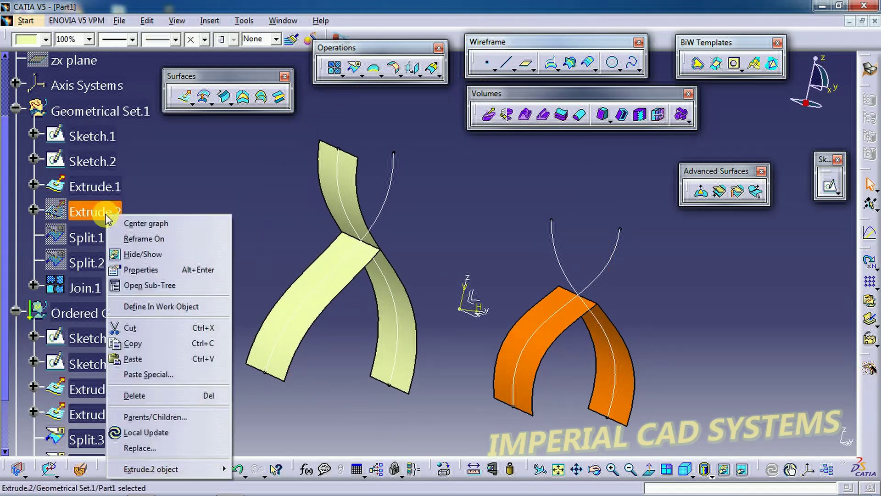
left_click(148, 251)
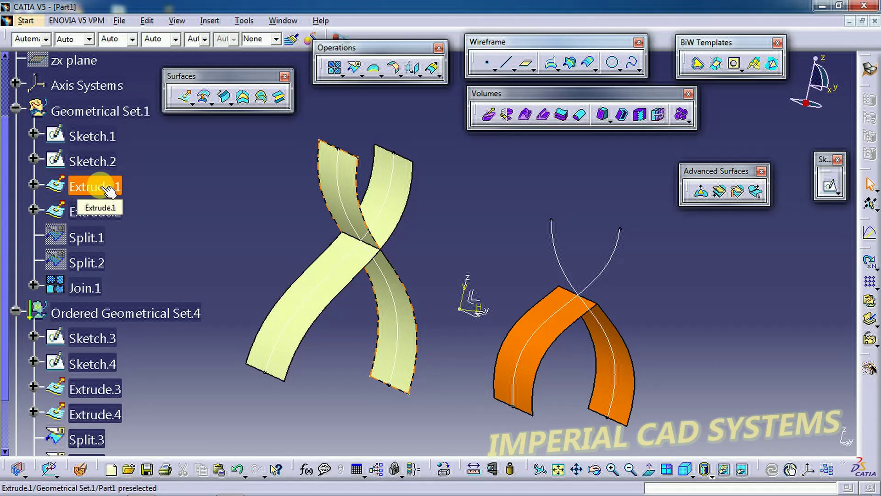
mouse_move(267, 252)
middle_mouse_down()
mouse_move(232, 236)
mouse_move(262, 250)
middle_mouse_up()
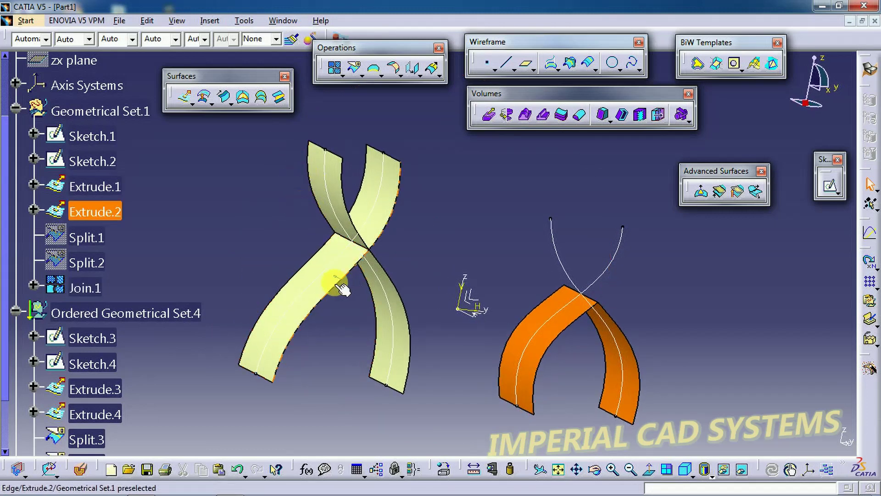
right_click(113, 186)
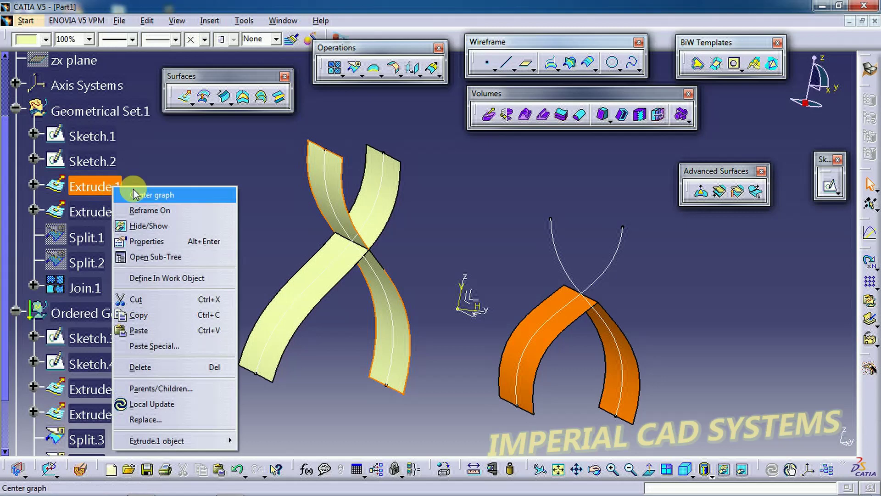
left_click(151, 225)
left_click(114, 212)
right_click(116, 212)
left_click(157, 254)
scroll(154, 244, "down", 3)
scroll(157, 246, "down", 5)
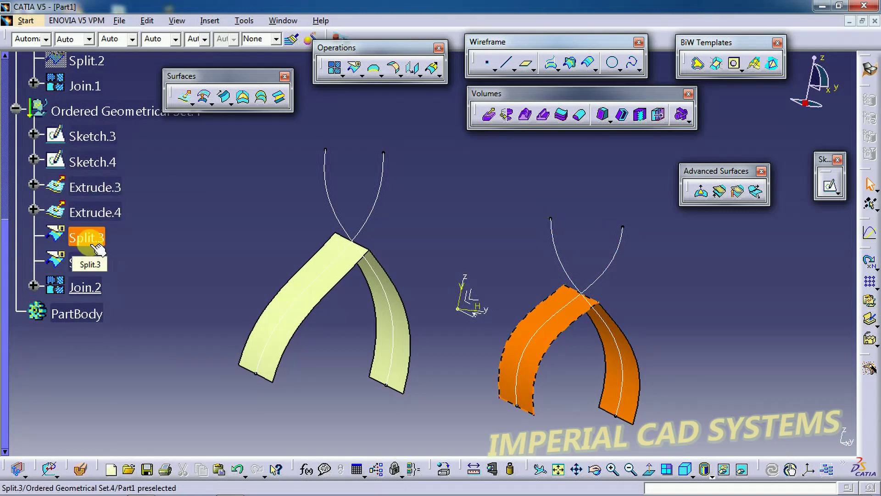
scroll(152, 255, "up", 2)
scroll(151, 253, "up", 5)
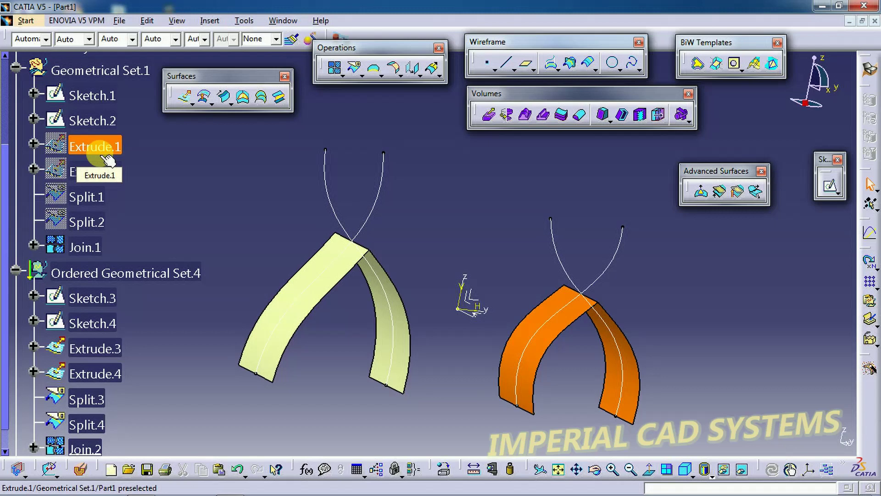
scroll(138, 235, "down", 3)
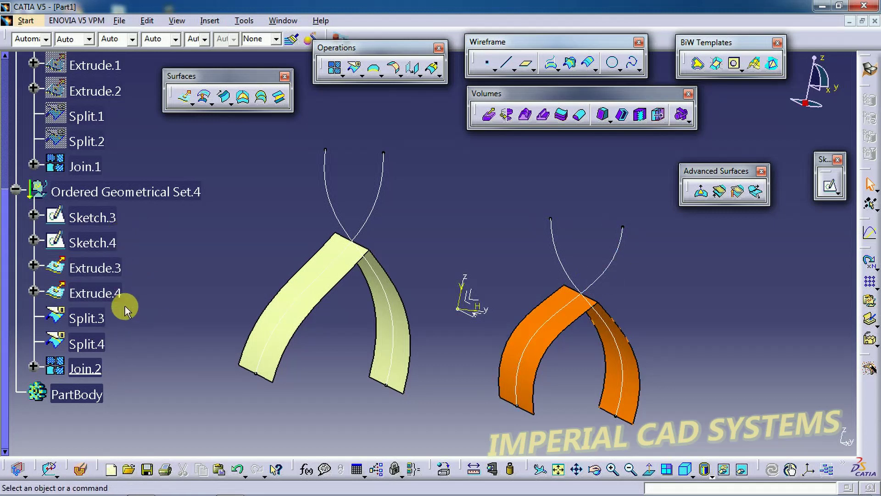
scroll(125, 301, "up", 3)
scroll(127, 299, "down", 2)
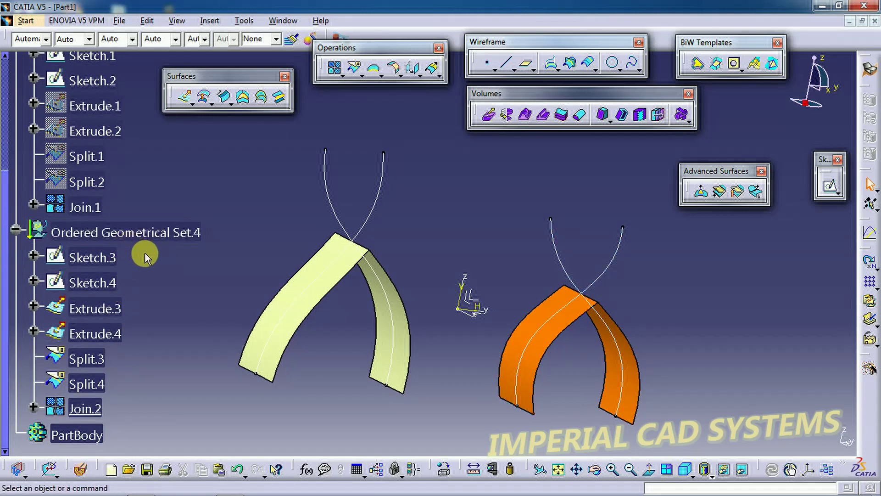
scroll(147, 251, "down", 4)
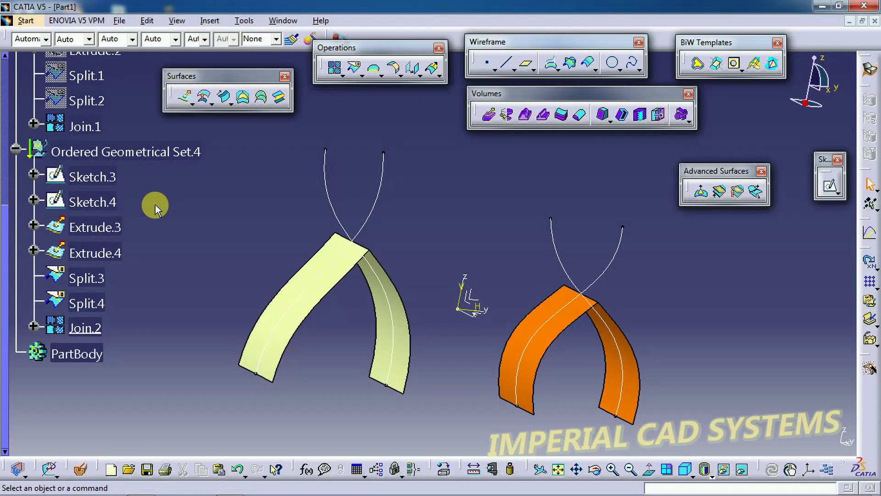
right_click(99, 179)
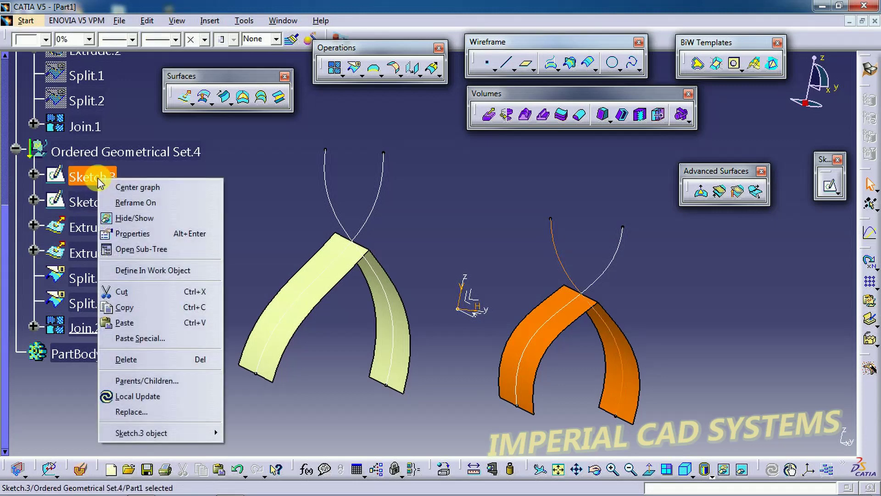
- Define Sketch.3, Sketch.4, Extrude.3 and Extrude.4 in turn as the in-work object
left_click(172, 270)
left_click(207, 221)
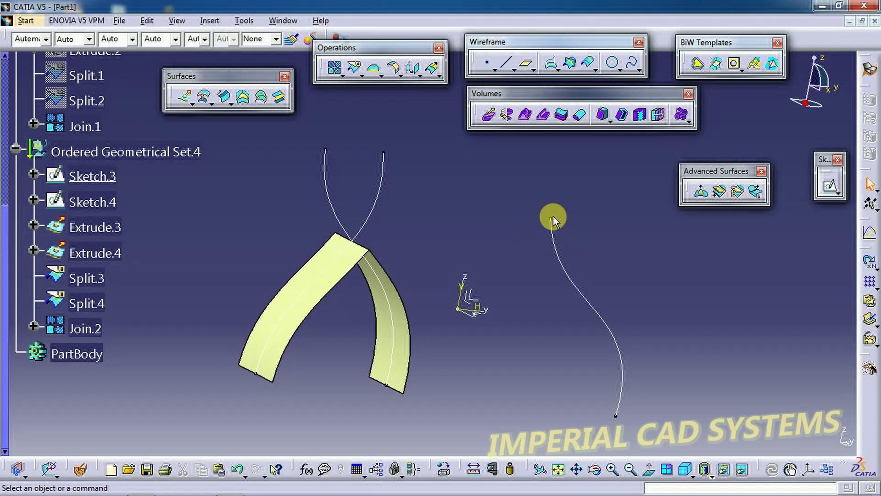
right_click(104, 202)
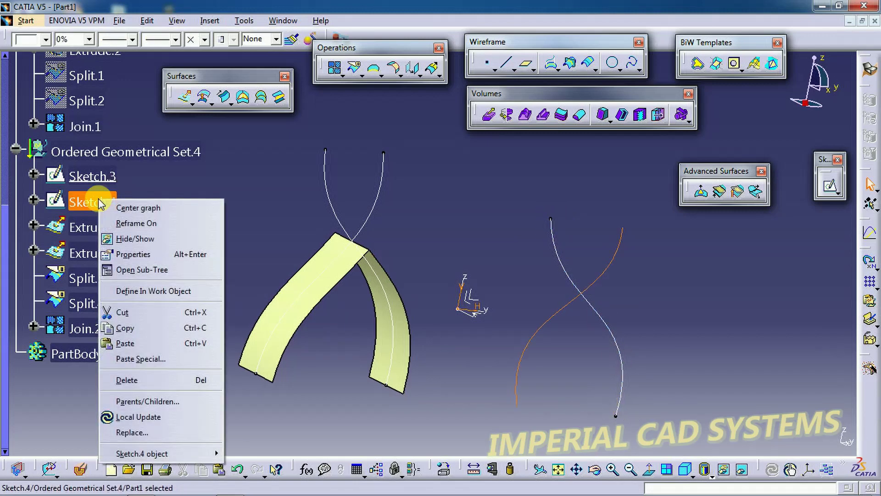
left_click(166, 290)
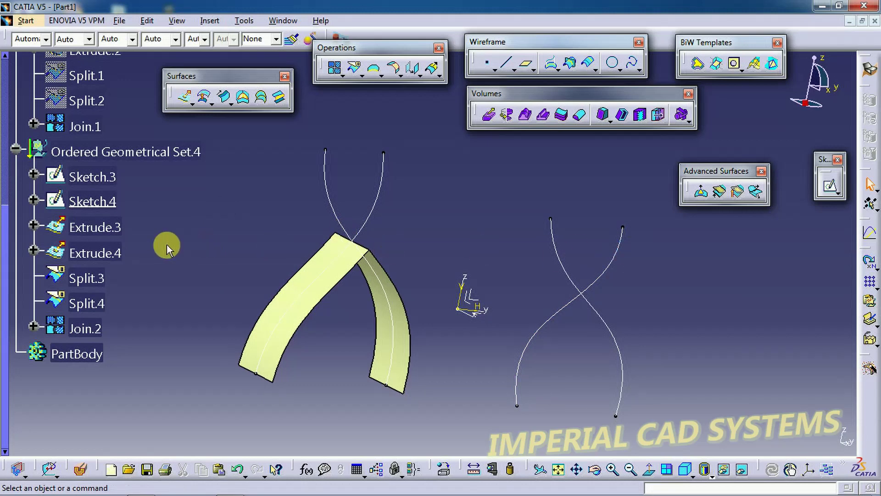
right_click(102, 231)
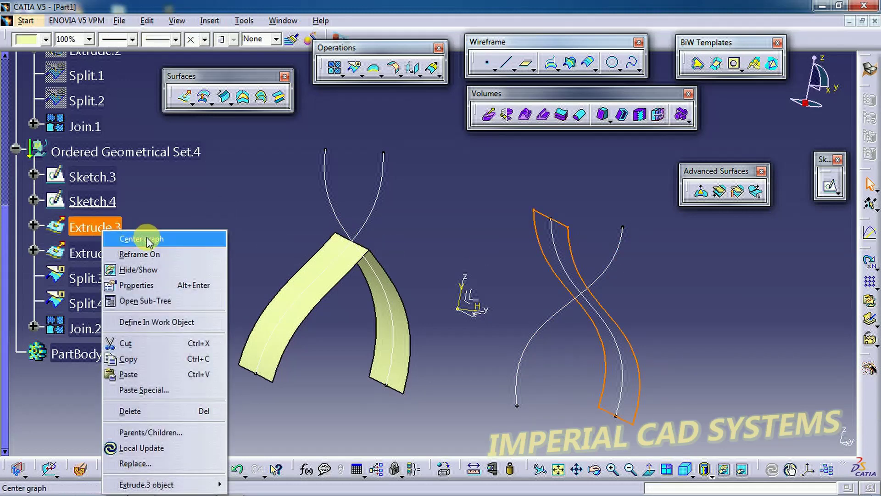
left_click(157, 322)
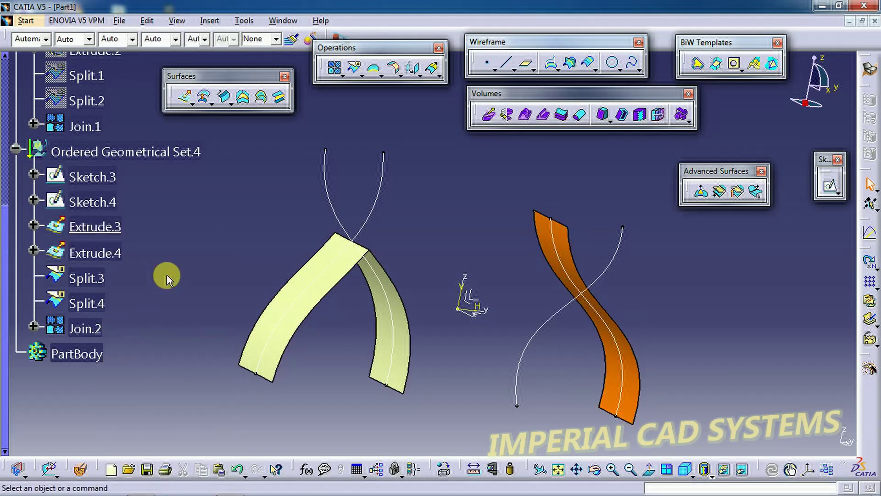
right_click(115, 256)
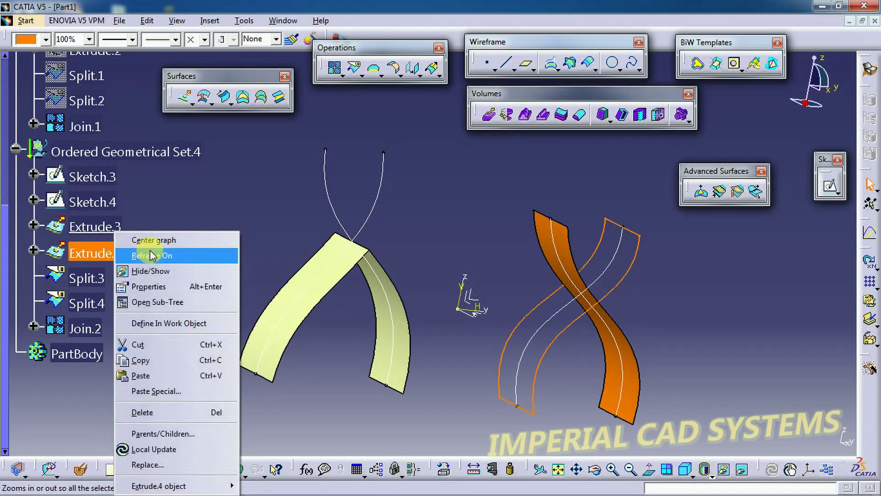
left_click(160, 323)
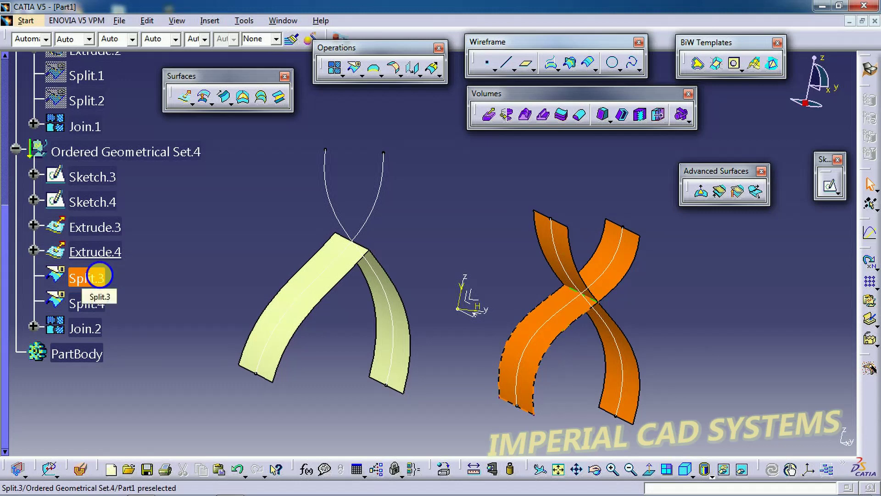
- Define Split.3, Split.4 and then Join.2 as the in-work object, restoring the arch
right_click(108, 278)
left_click(151, 102)
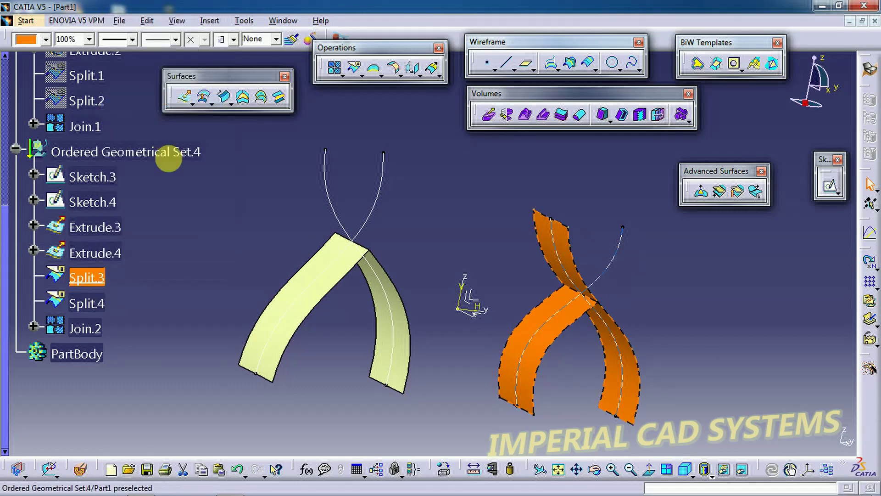
right_click(100, 302)
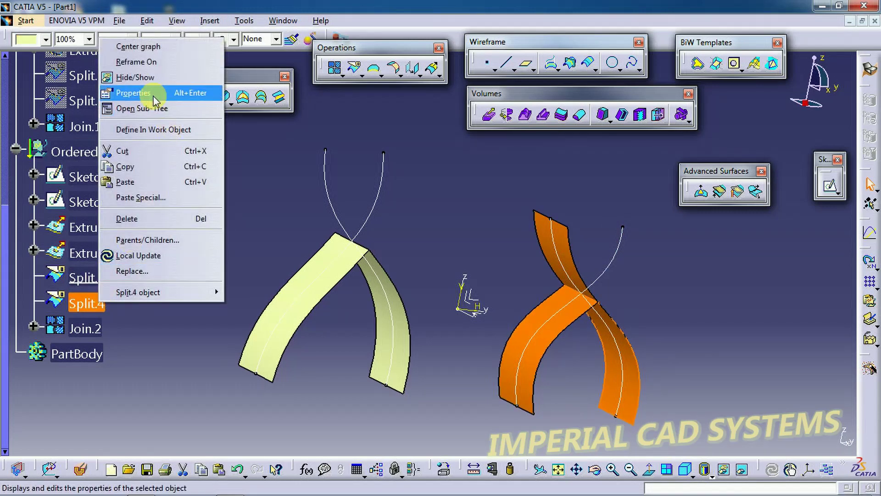
left_click(157, 129)
right_click(88, 328)
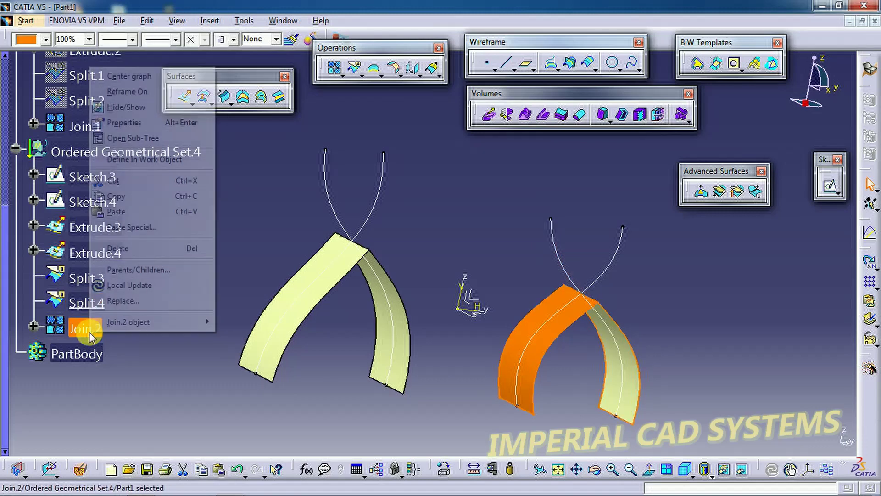
left_click(152, 159)
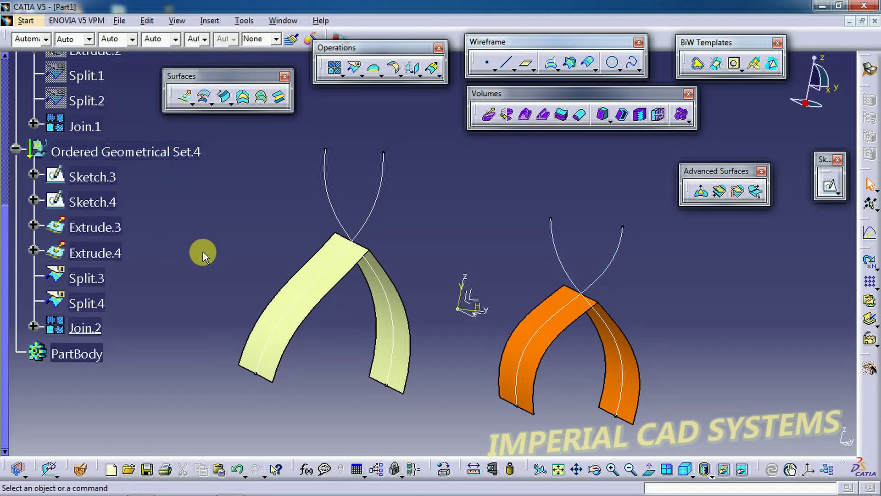
- Define Sketch.2 and then Sketch.1 as the in-work object
scroll(202, 252, "up", 8)
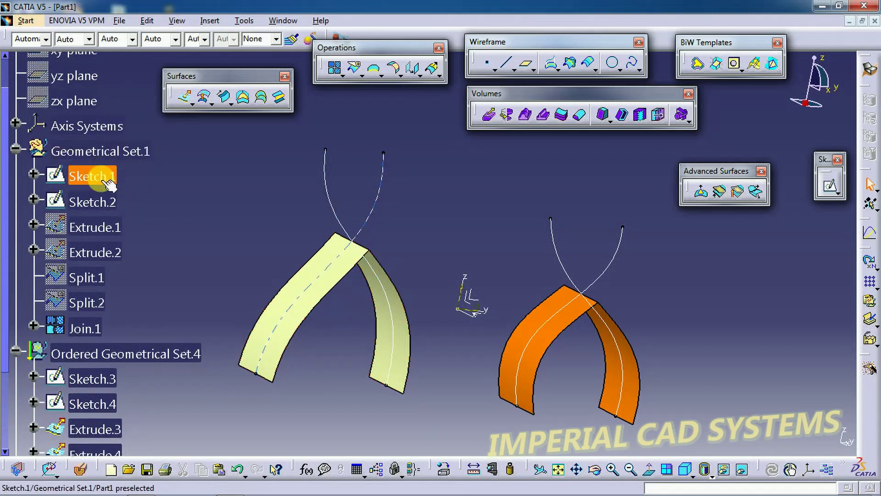
right_click(101, 205)
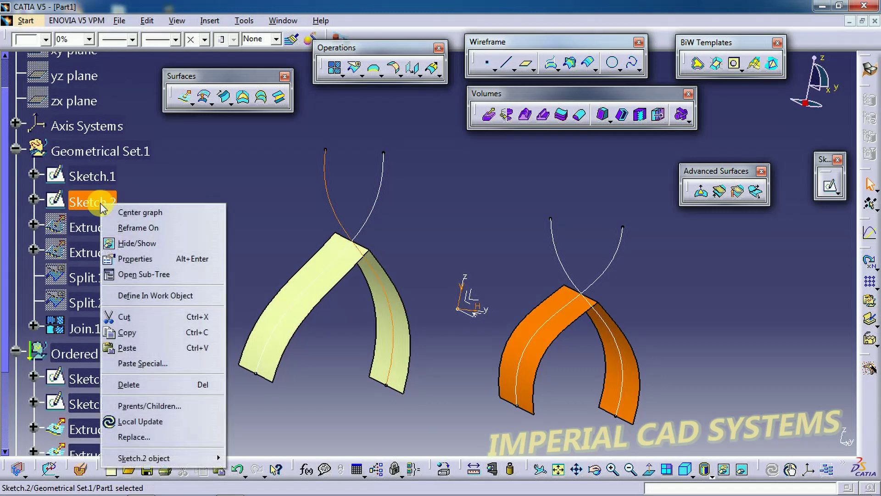
left_click(159, 296)
left_click(160, 297)
right_click(94, 178)
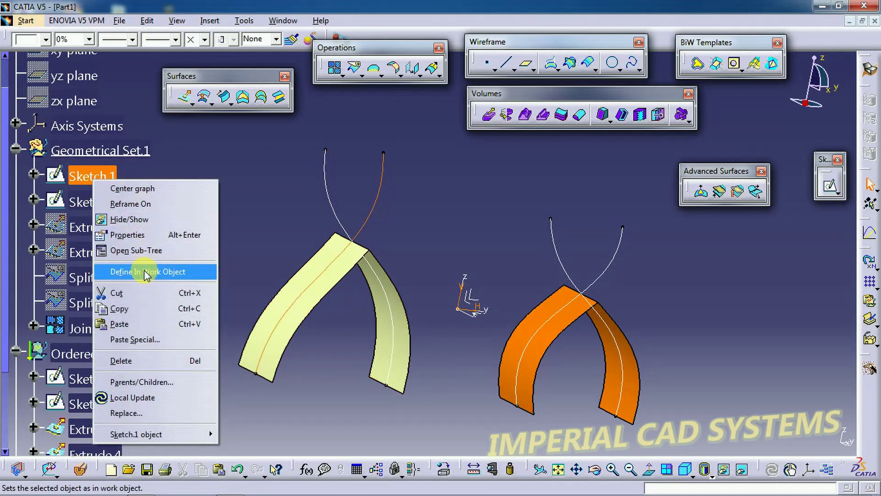
left_click(146, 274)
left_click(157, 272)
- Redefine Sketch.2 then Sketch.1 in work, leaving Geometrical Set.1 current
right_click(84, 198)
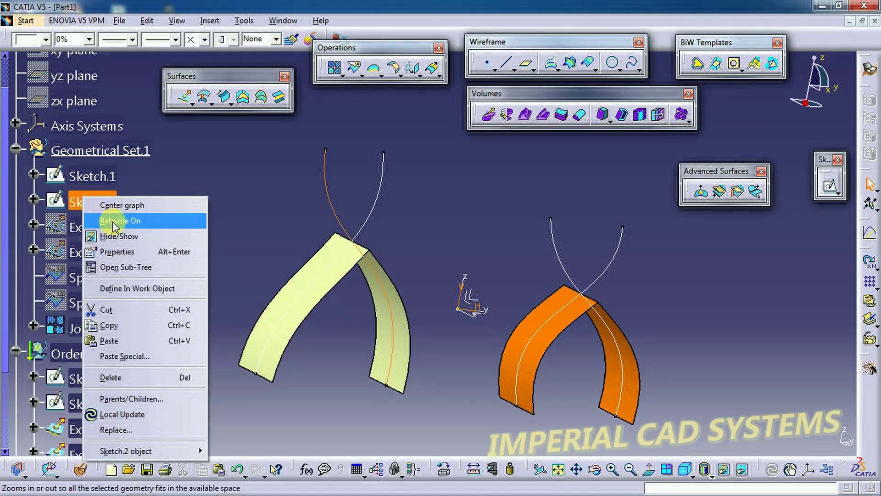
left_click(142, 288)
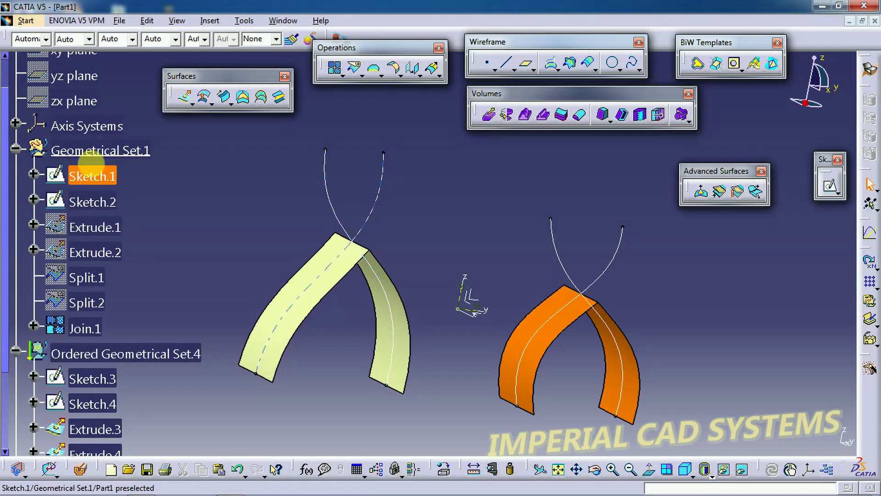
right_click(102, 178)
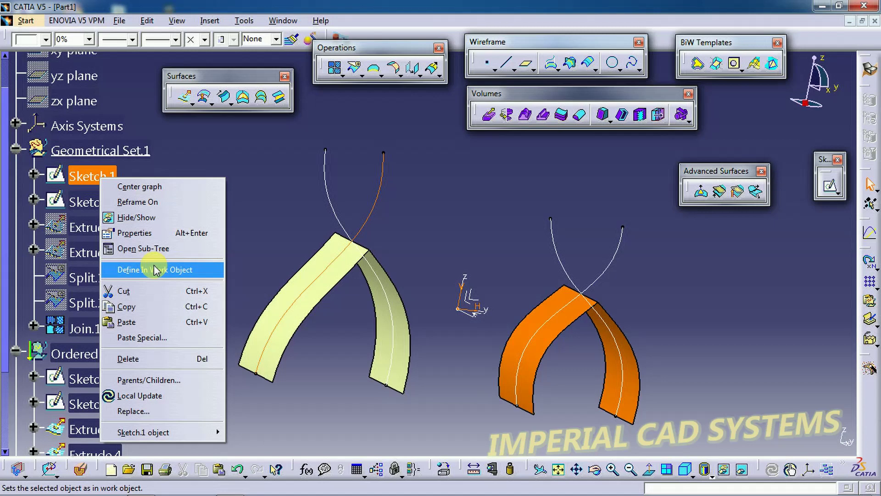
left_click(155, 270)
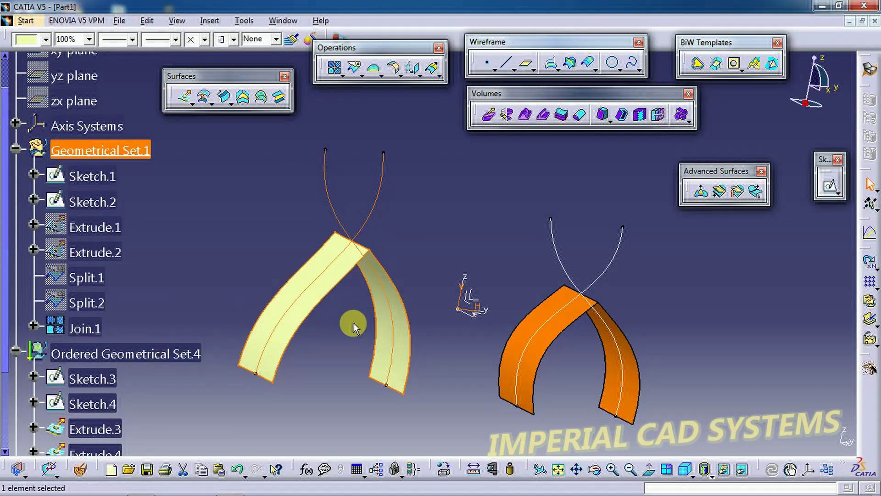
left_click(340, 351)
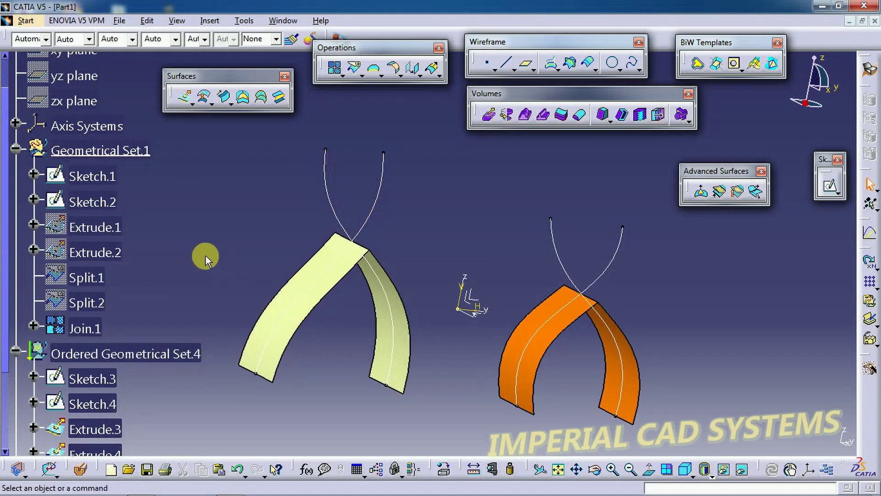
scroll(205, 255, "down", 2)
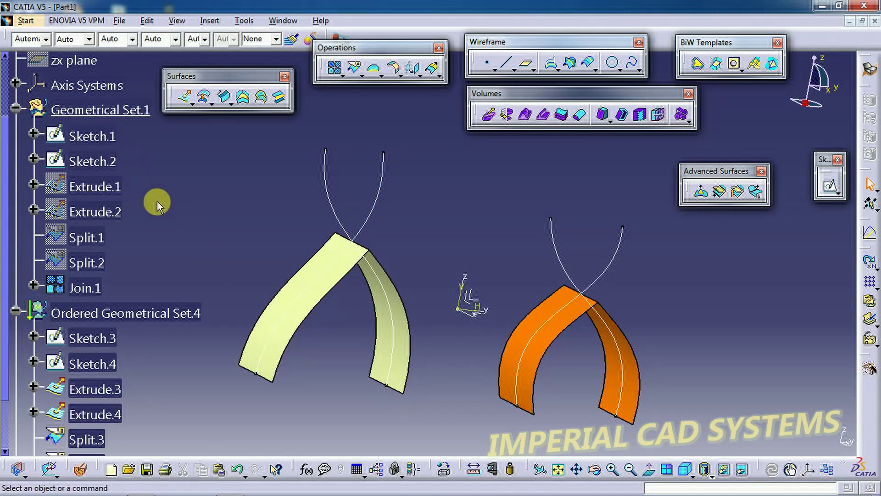
scroll(158, 202, "down", 5)
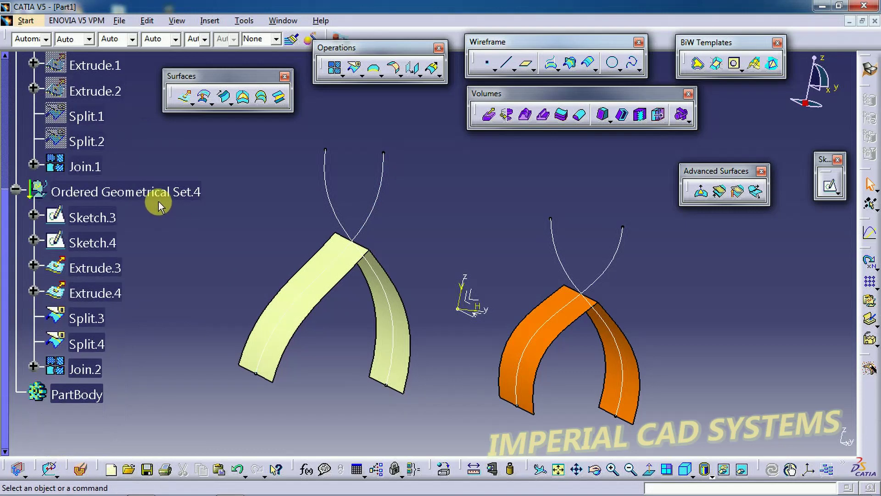
scroll(176, 227, "down", 5)
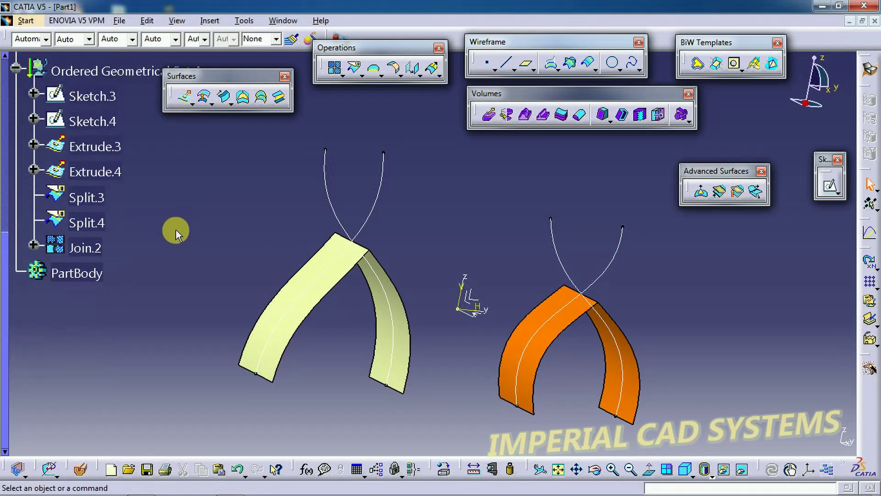
scroll(172, 222, "up", 5)
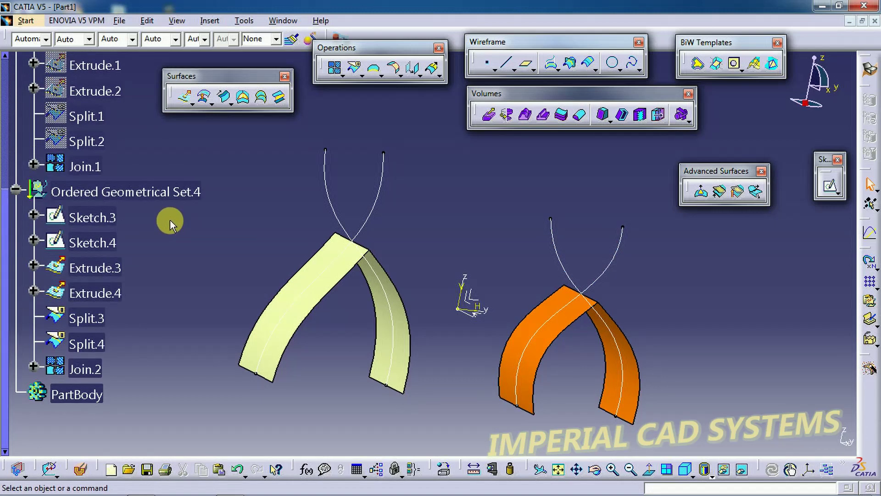
scroll(170, 223, "up", 2)
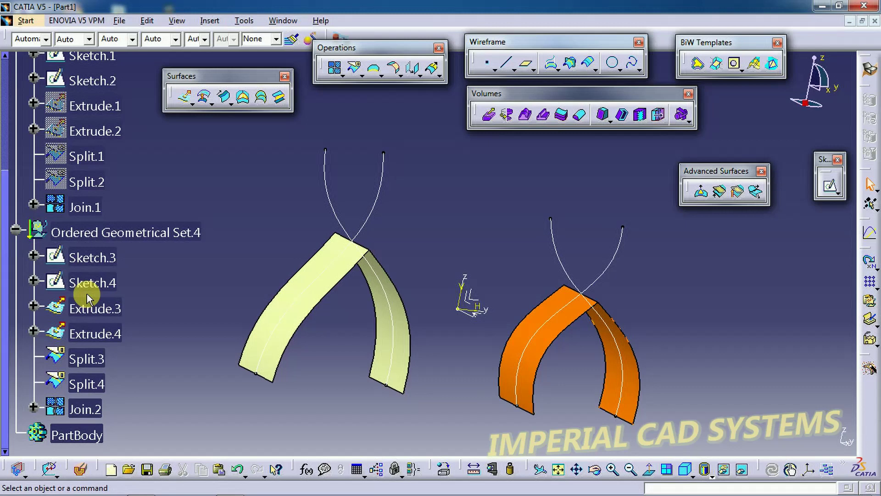
scroll(87, 293, "down", 4)
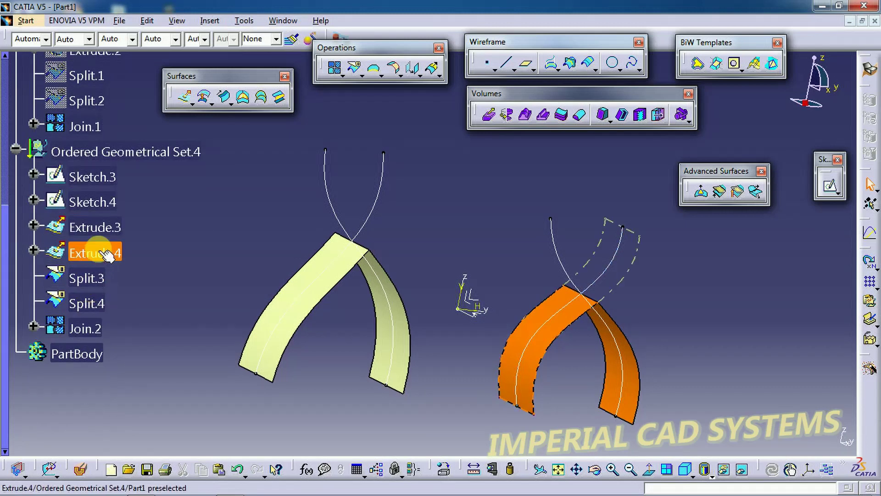
right_click(99, 181)
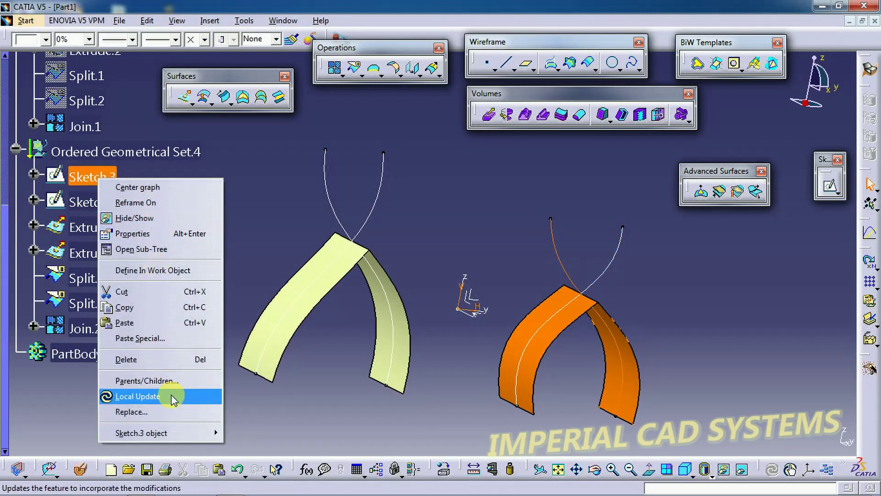
- Reorder Sketch.3 to sit after Sketch.4 in Ordered Geometrical Set.4
mouse_move(186, 434)
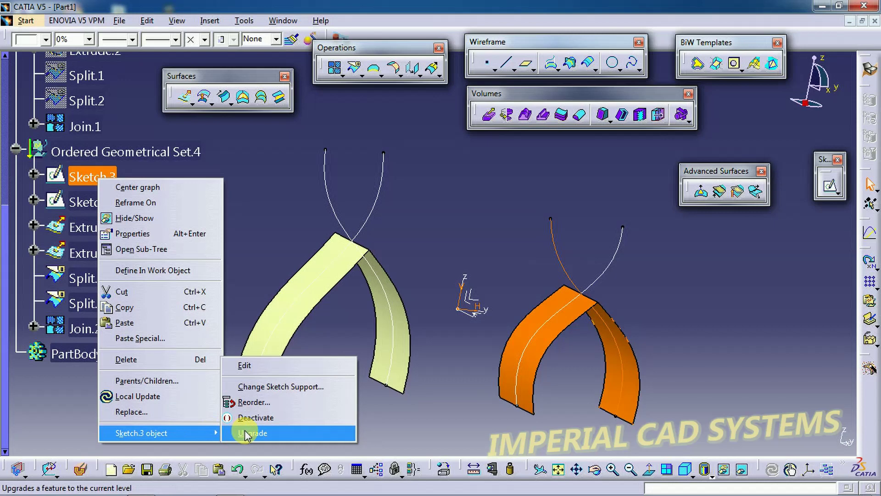
left_click(246, 403)
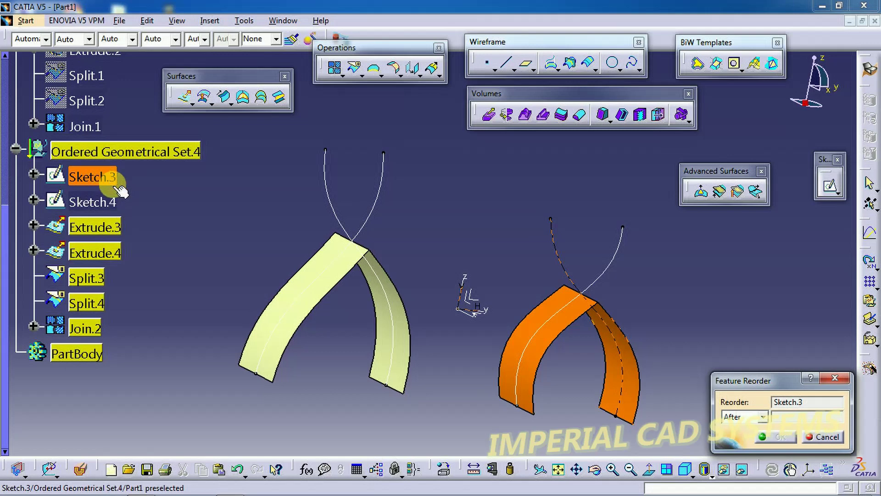
left_click(109, 212)
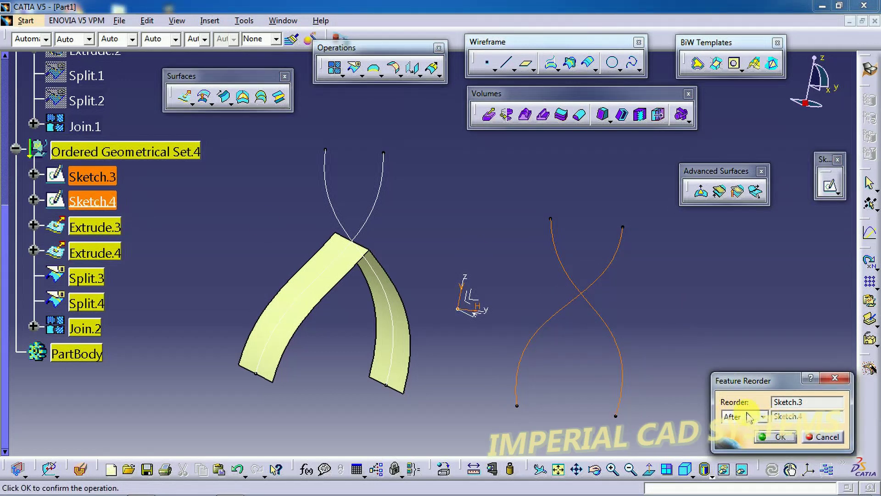
left_click(776, 436)
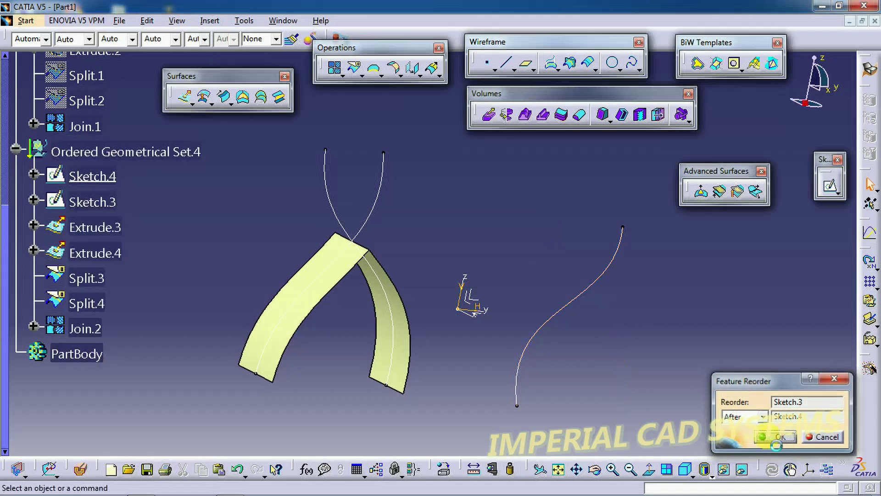
- Define Sketch.3, then Join.2, as the in-work object
right_click(118, 211)
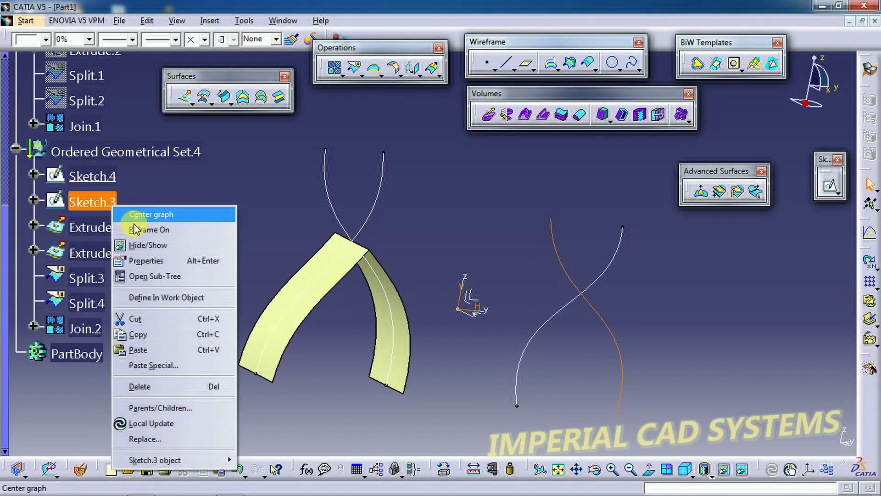
left_click(143, 296)
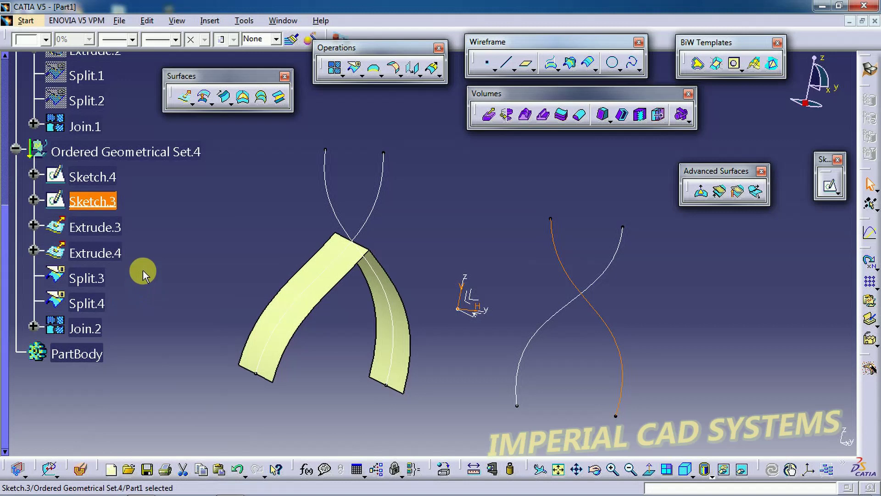
right_click(92, 328)
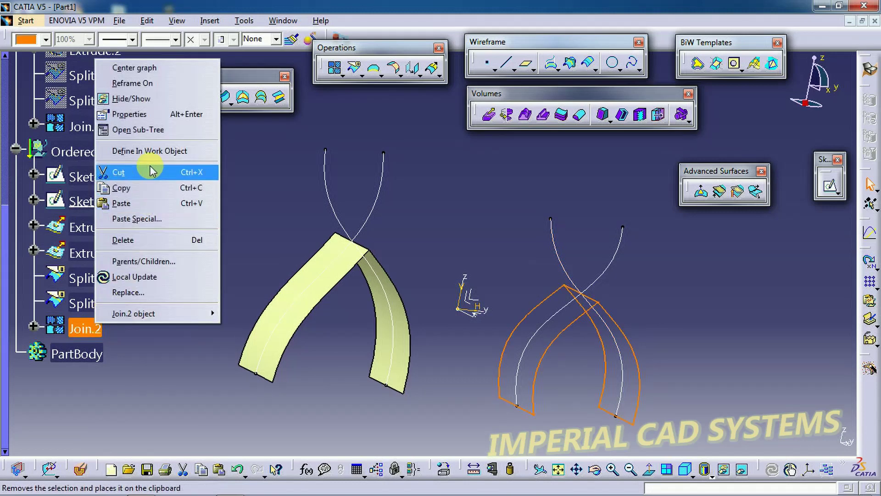
left_click(148, 151)
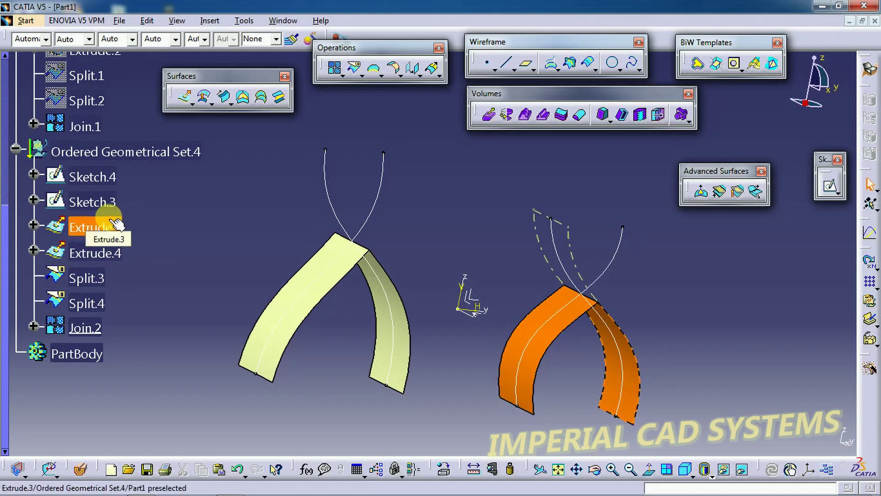
- Reorder Extrude.4 to sit before Sketch.3 in Ordered Geometrical Set.4
right_click(109, 252)
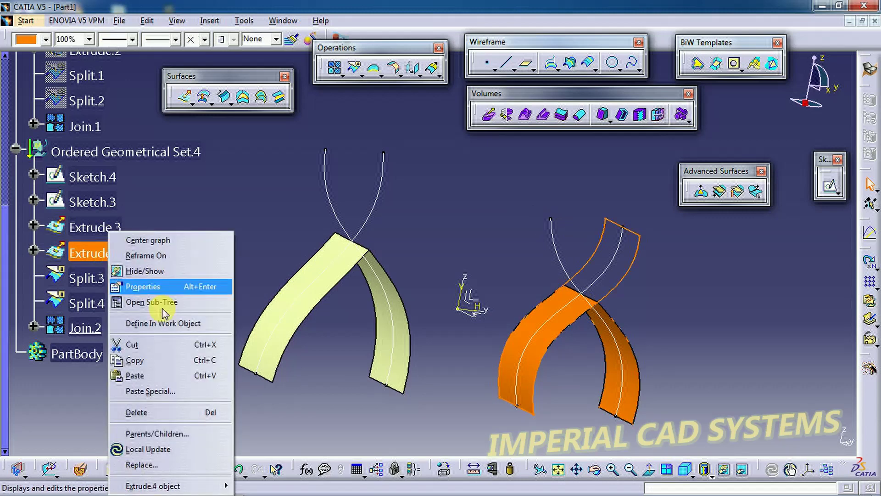
mouse_move(217, 486)
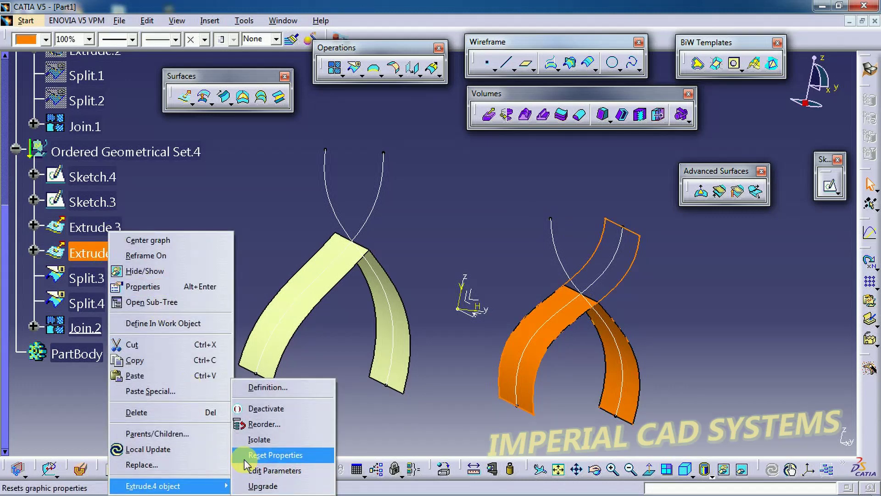
left_click(257, 425)
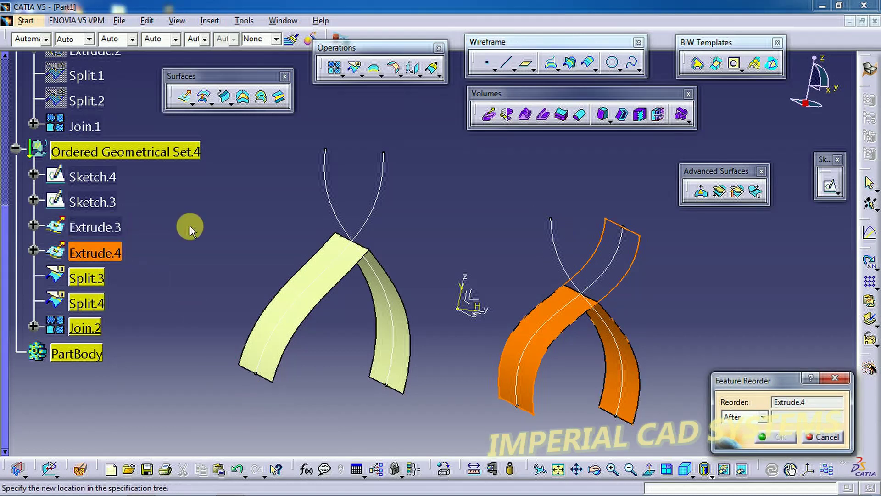
left_click(103, 203)
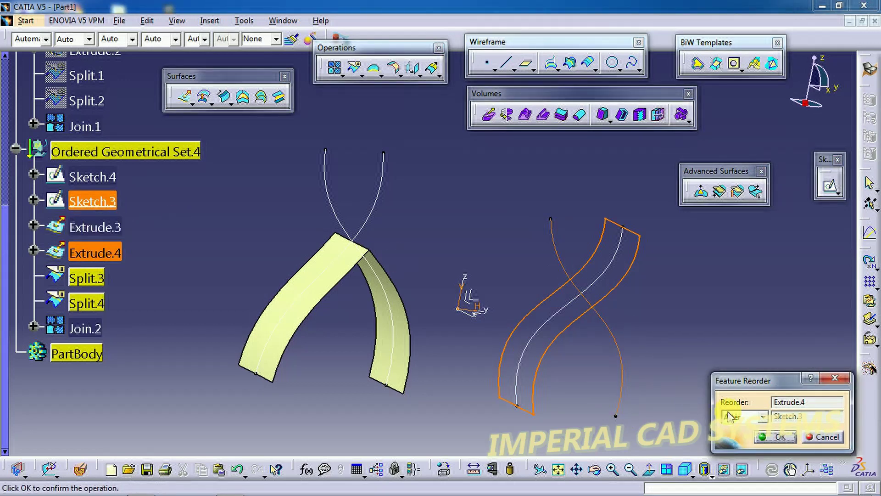
left_click(762, 416)
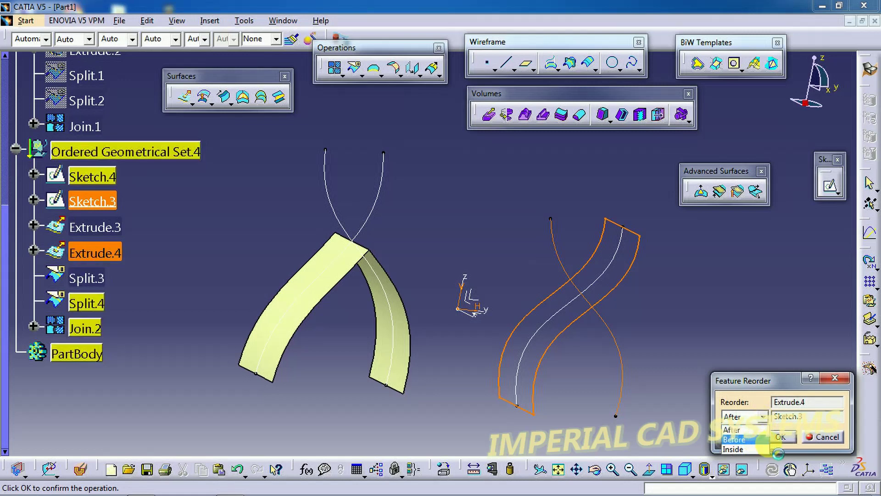
left_click(753, 439)
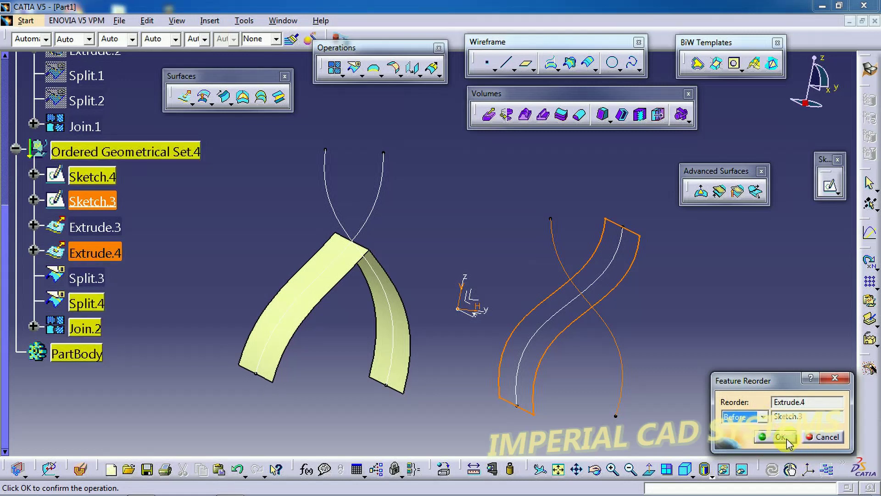
left_click(786, 437)
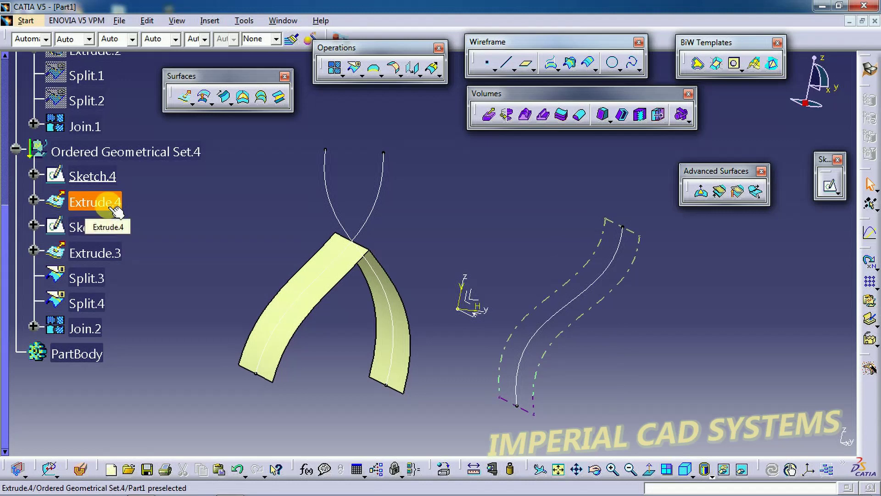
- Make Join.2 the in-work object again, then check Sketch.2's context options
right_click(88, 331)
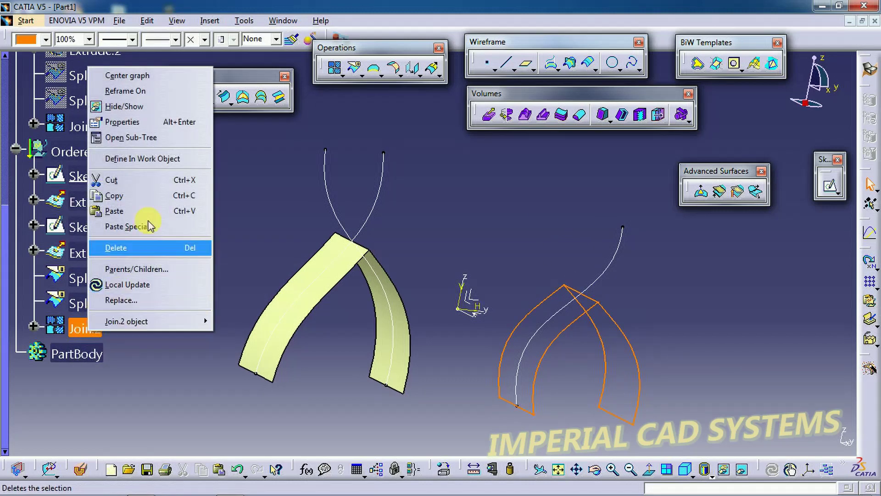
left_click(146, 159)
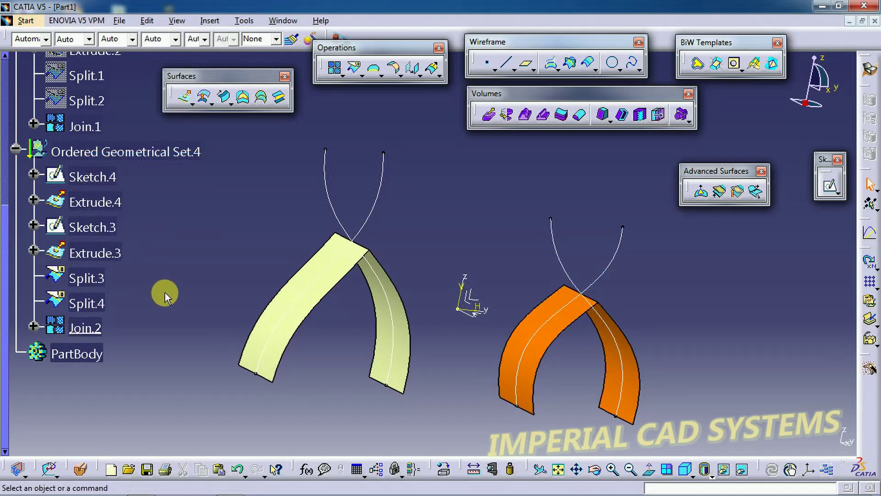
scroll(164, 292, "up", 5)
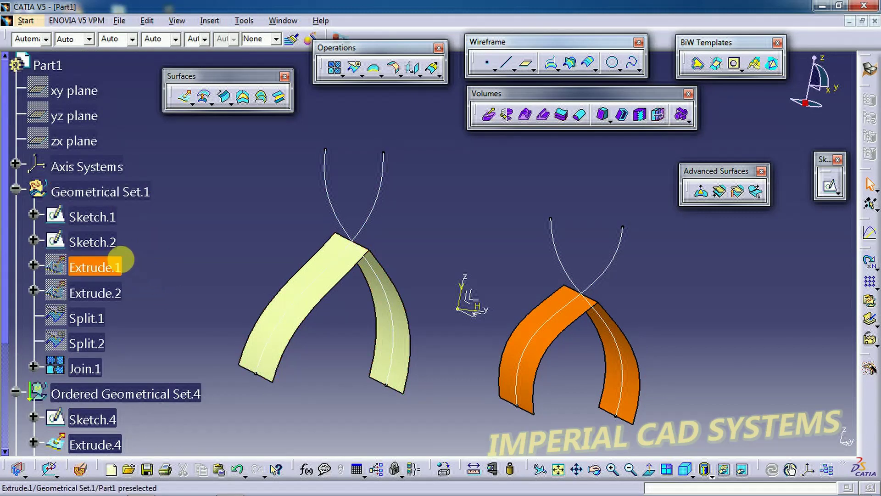
right_click(93, 242)
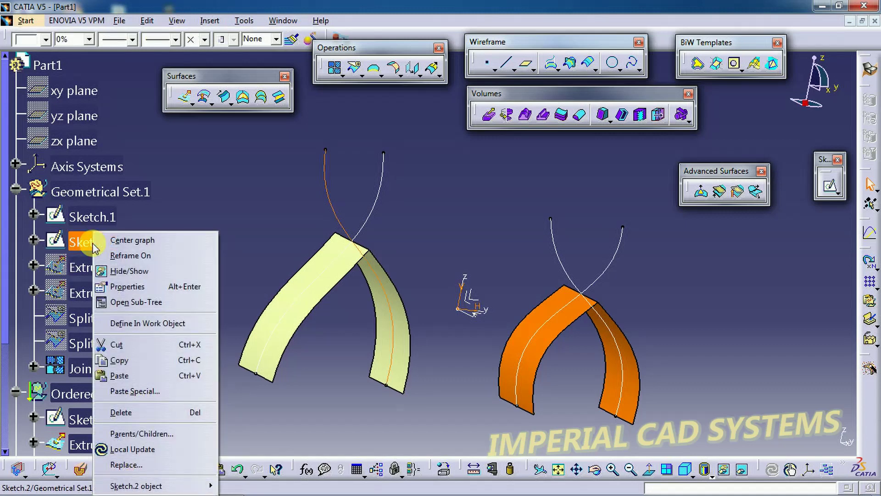
mouse_move(179, 485)
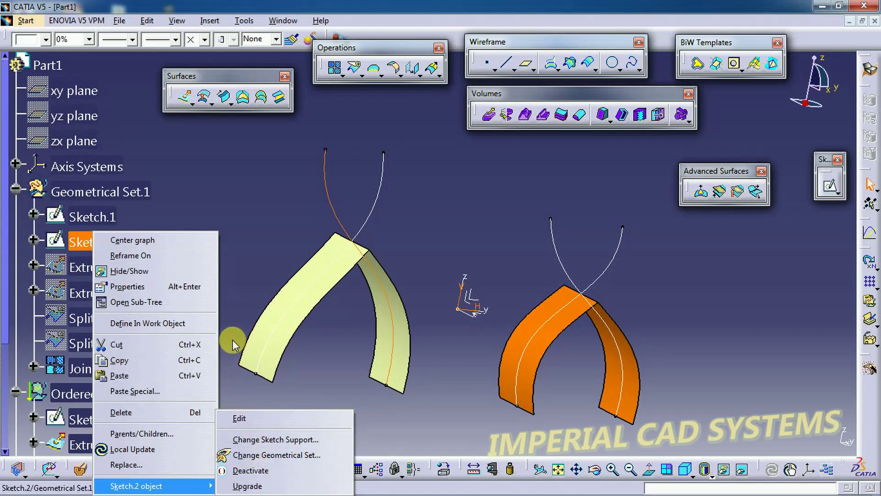
left_click(241, 268)
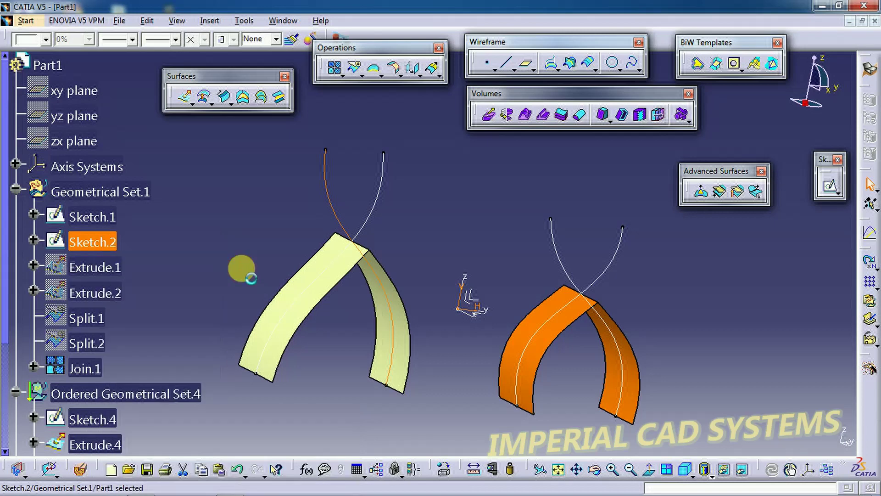
left_click(216, 262)
scroll(214, 261, "down", 3)
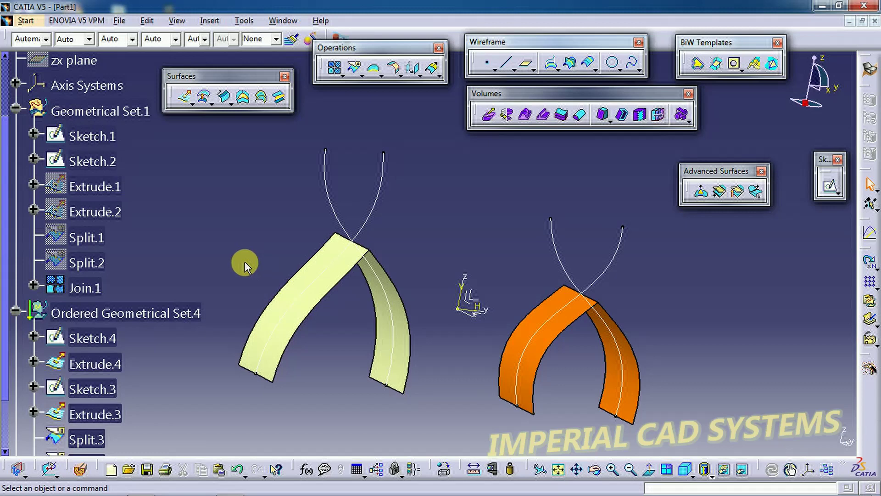
scroll(244, 265, "down", 3)
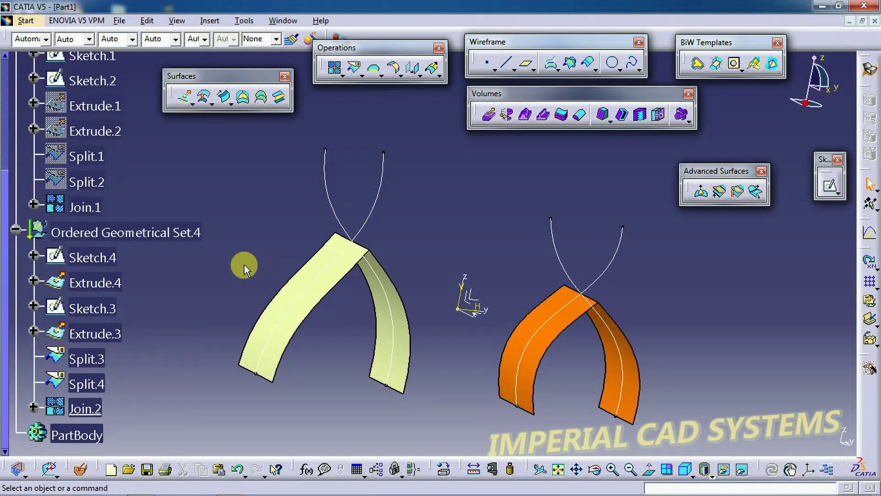